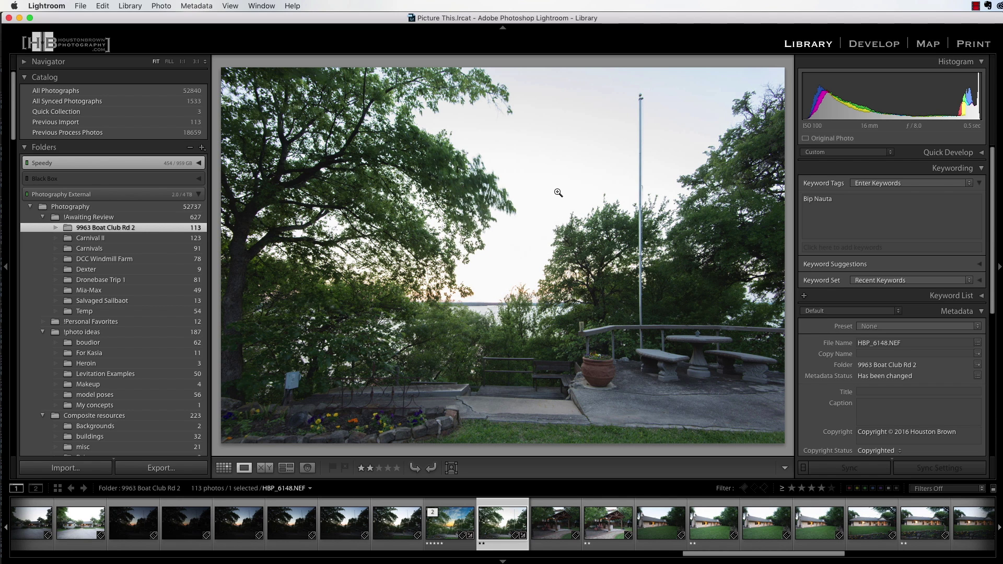
Compare the edited PSD at 1:1 on the treetops with the original NEF, then switch to Photoshop
key("Left")
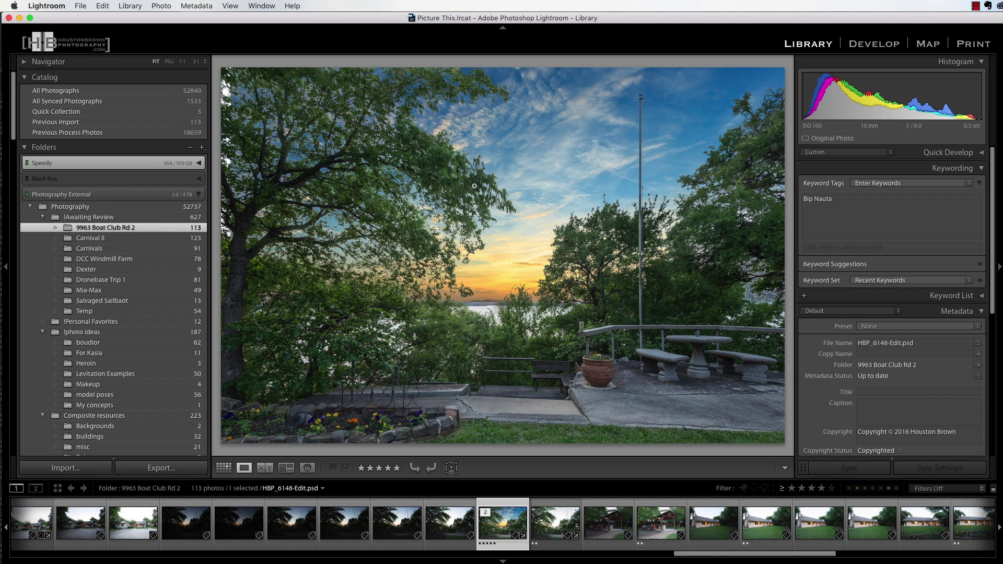
left_click(739, 145)
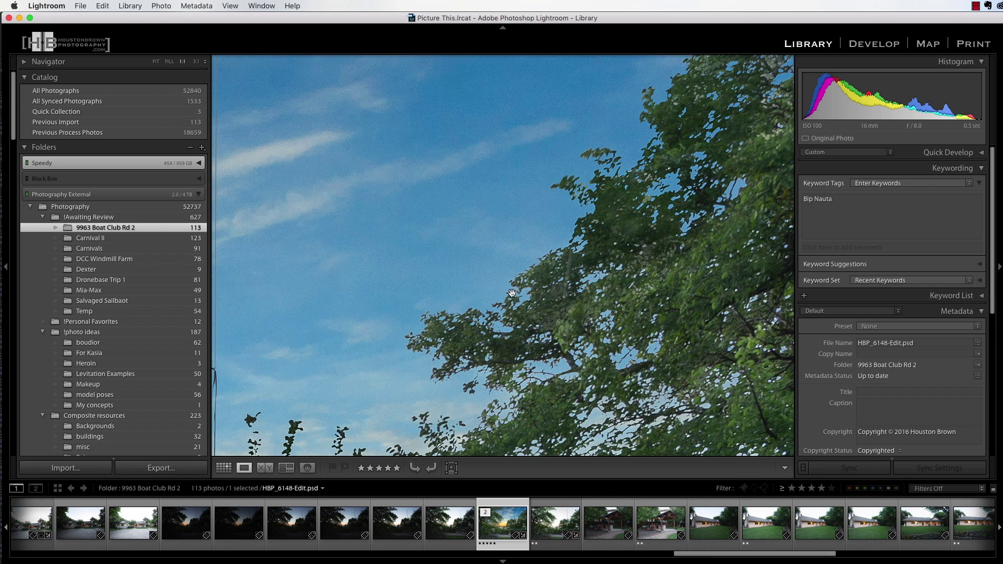
left_click(555, 250)
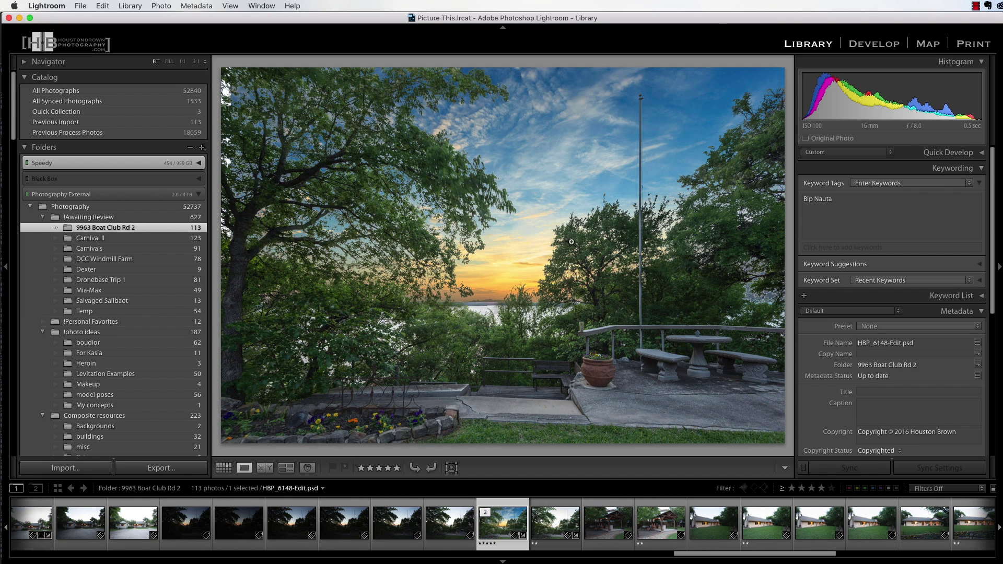
key("Right")
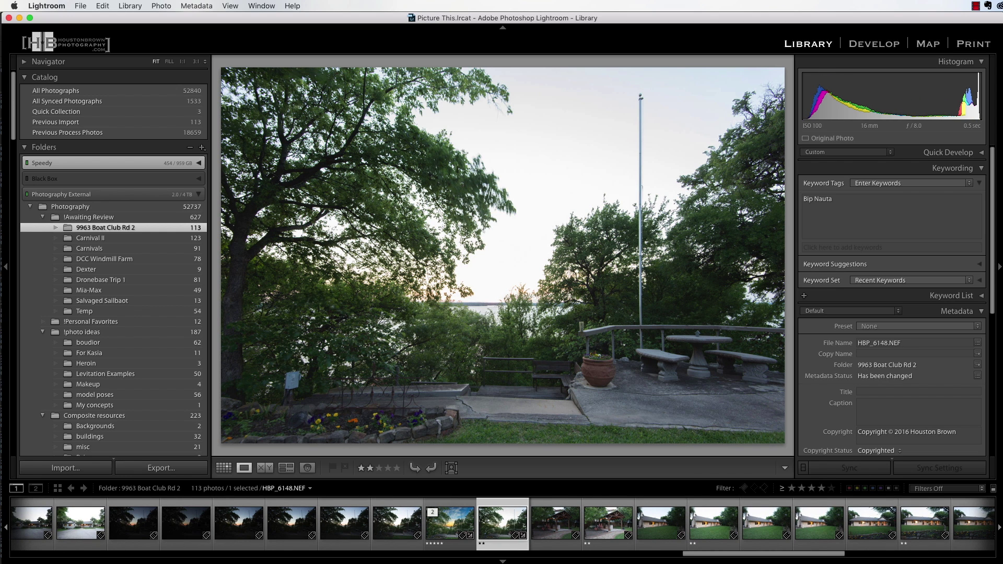
key("super+Tab")
key("super+Tab")
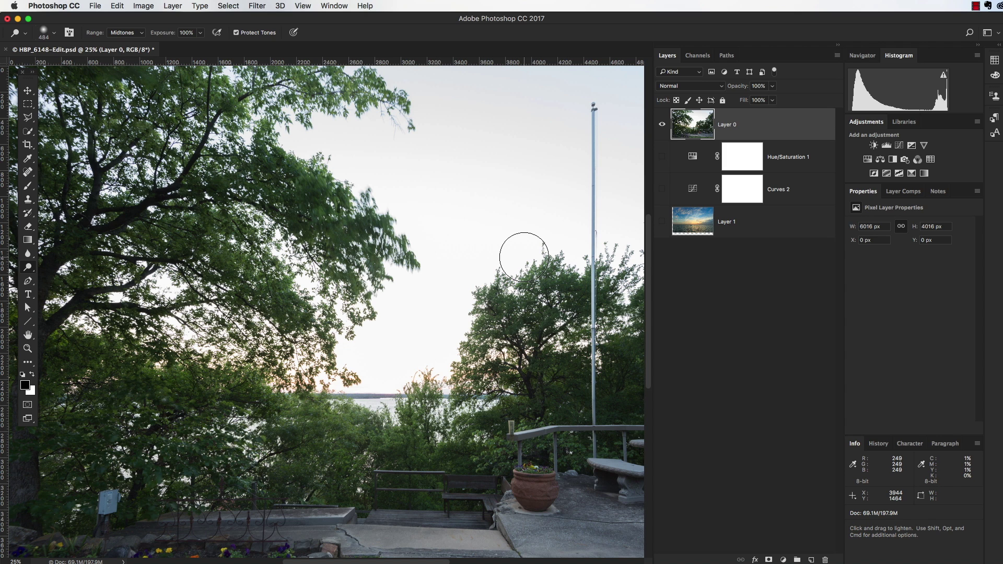
Duplicate the Blue channel as a Blue copy channel and open Levels on it
left_click(697, 55)
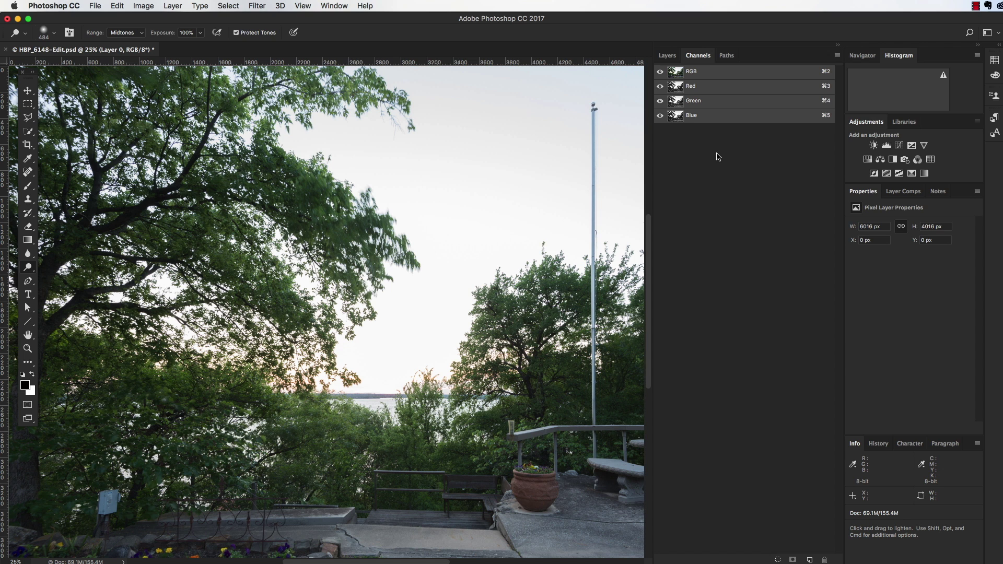
left_click(720, 120)
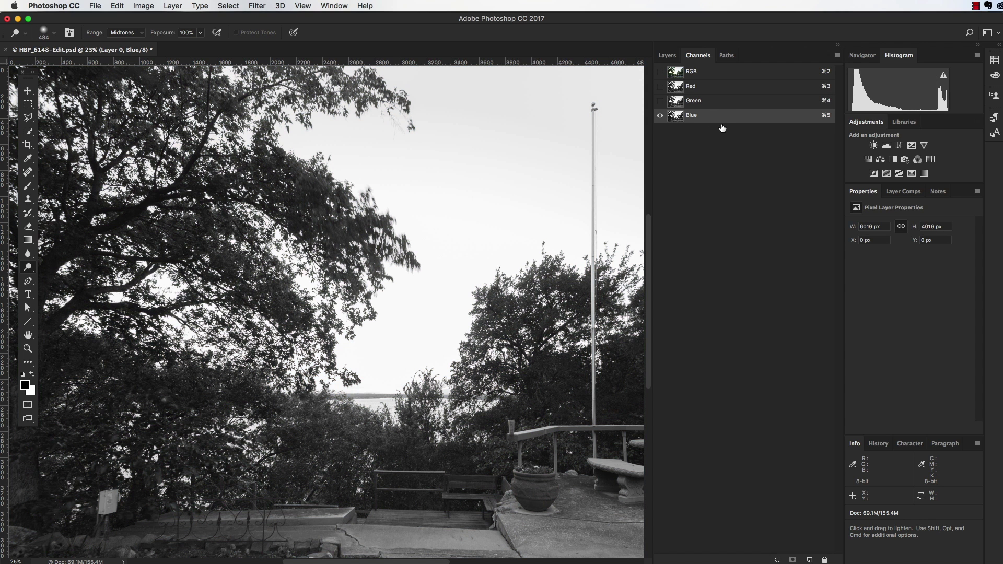
left_click_drag(728, 120, 809, 559)
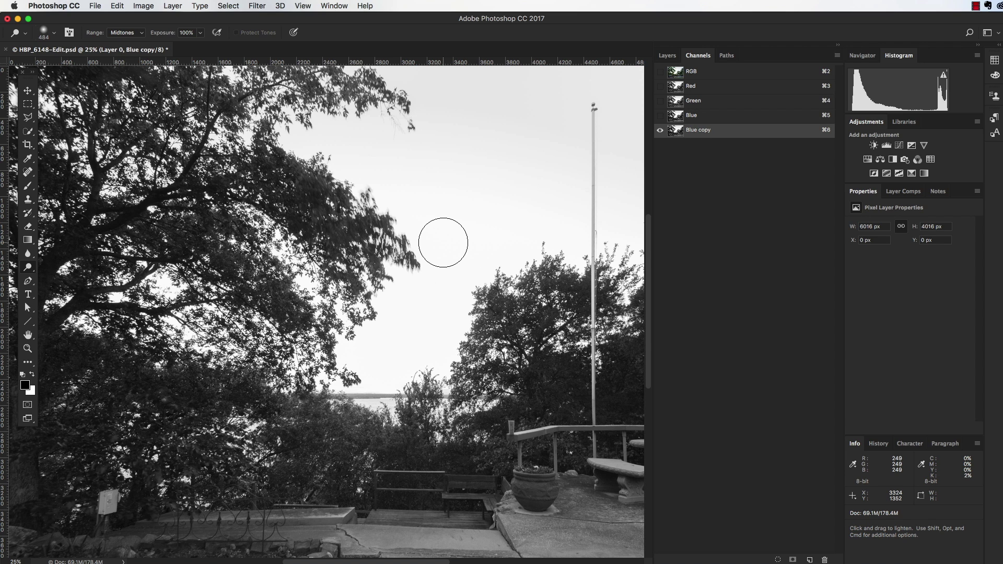
key("super+l")
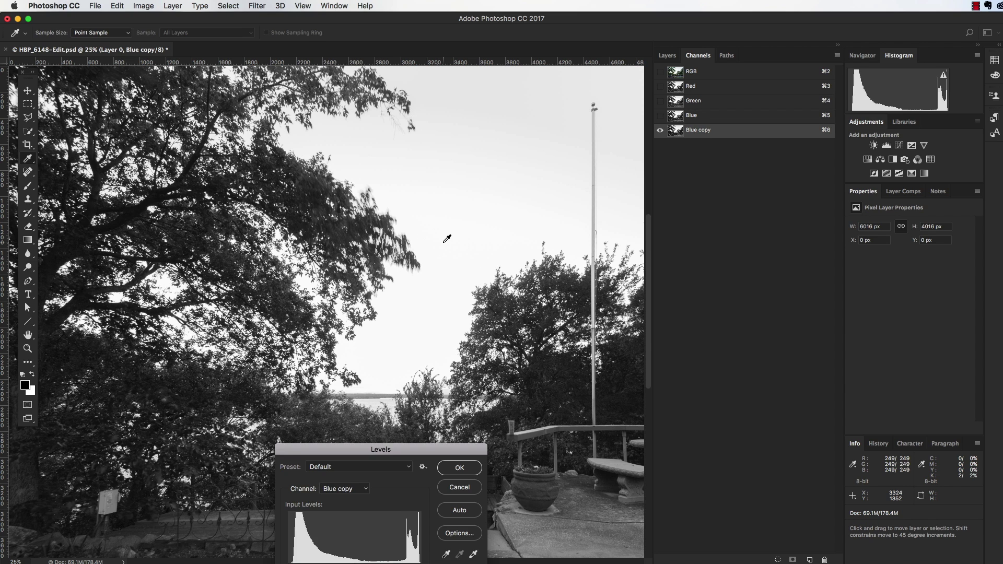
Apply Levels to Blue copy with input black 162 and white 170 for a stark sky mask
left_click_drag(436, 453, 206, 323)
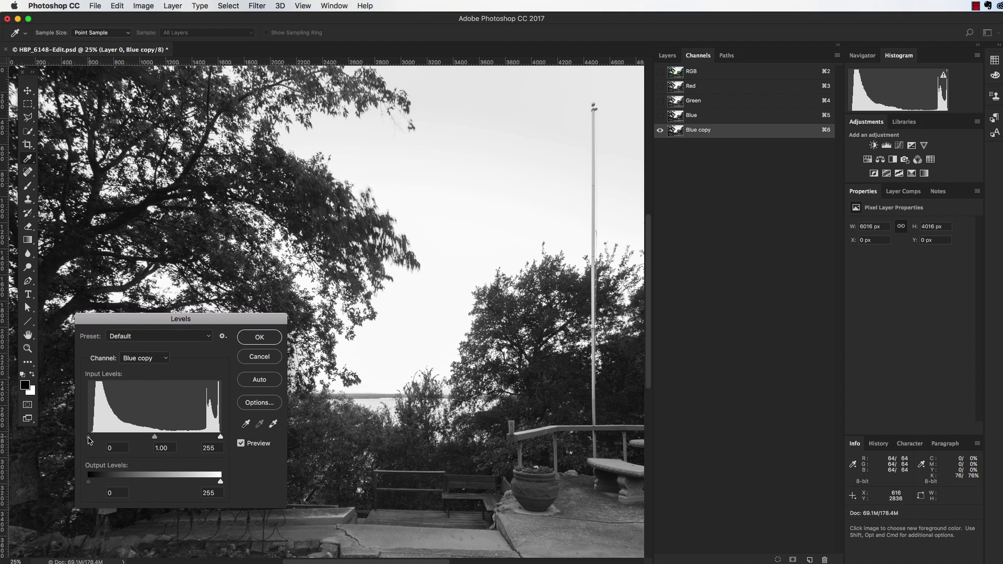
left_click_drag(88, 438, 159, 441)
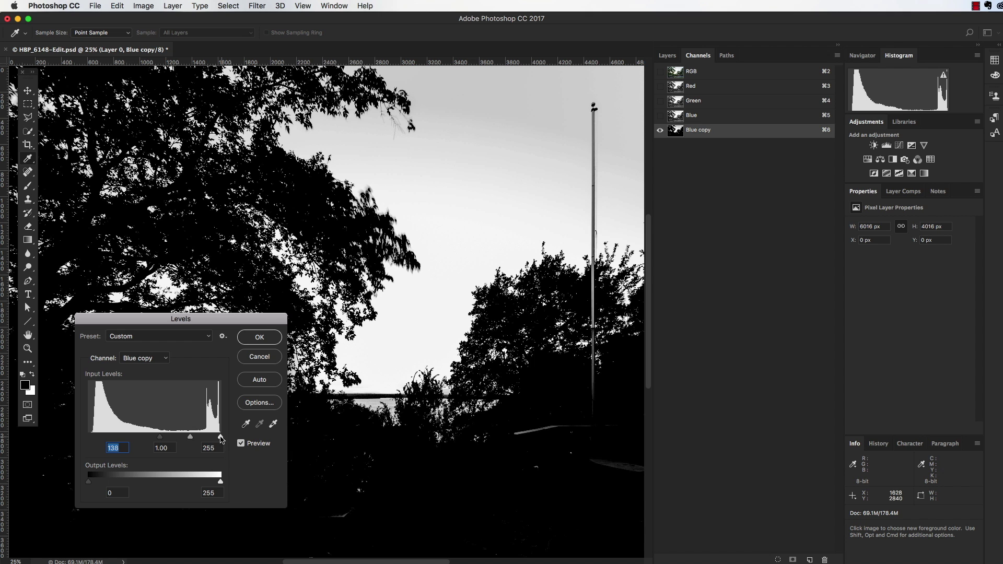
mouse_move(218, 440)
left_mouse_down()
mouse_move(202, 440)
mouse_move(222, 438)
left_mouse_up()
left_click_drag(220, 437, 188, 437)
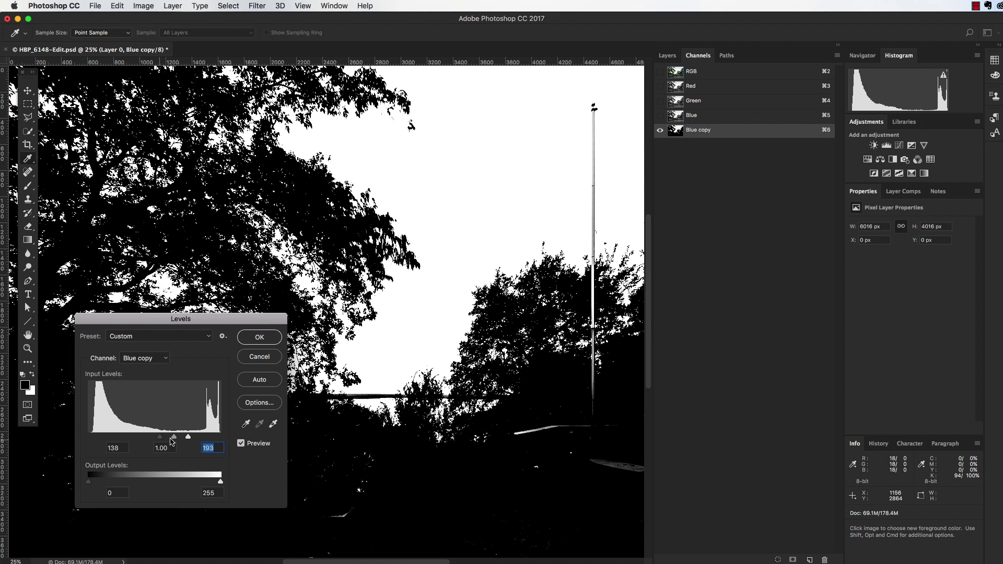
mouse_move(161, 437)
left_mouse_down()
mouse_move(184, 437)
mouse_move(176, 438)
left_mouse_up()
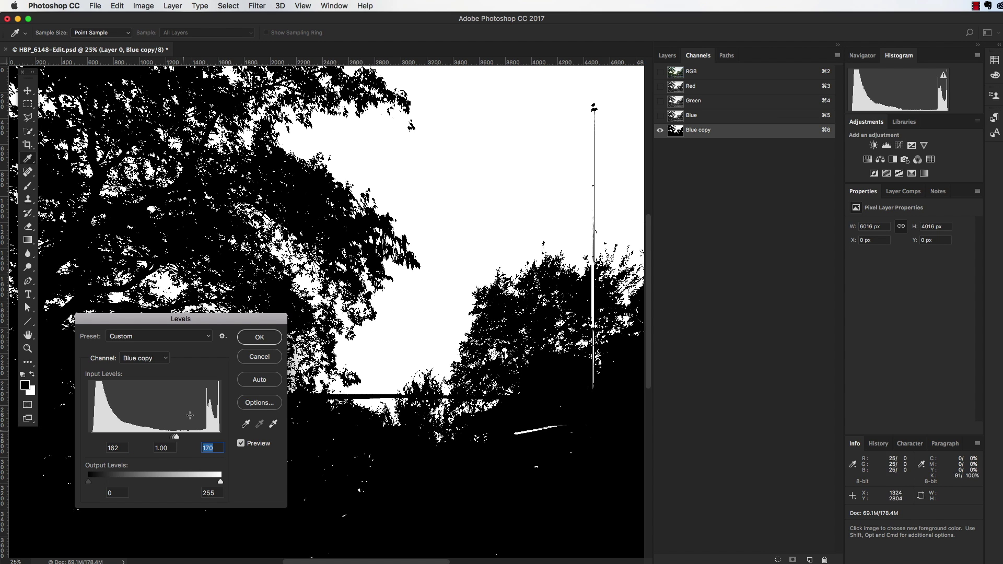
left_click(268, 340)
key("o")
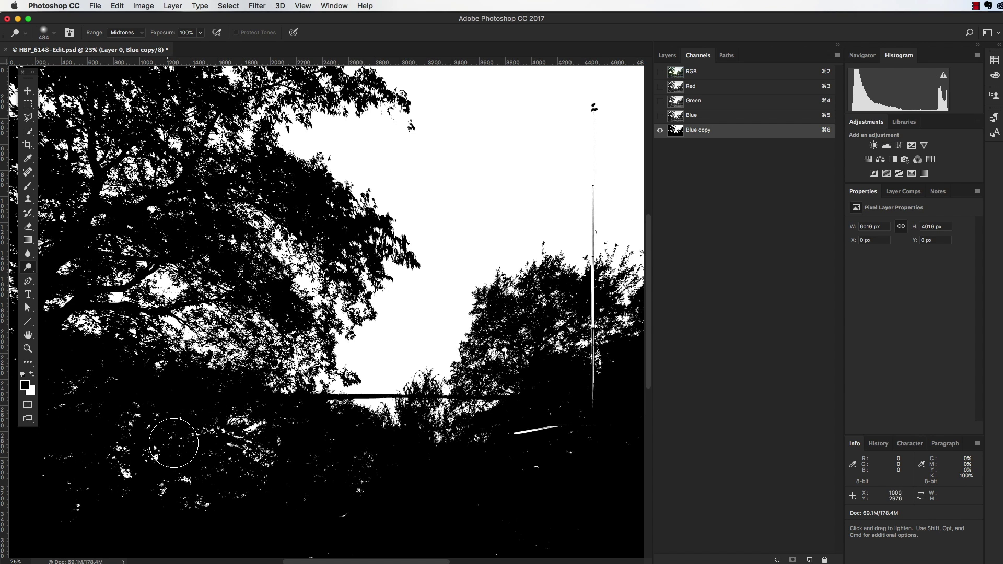
Fill the whole foreground below the horizon with solid black in Blue copy
key("super+minus")
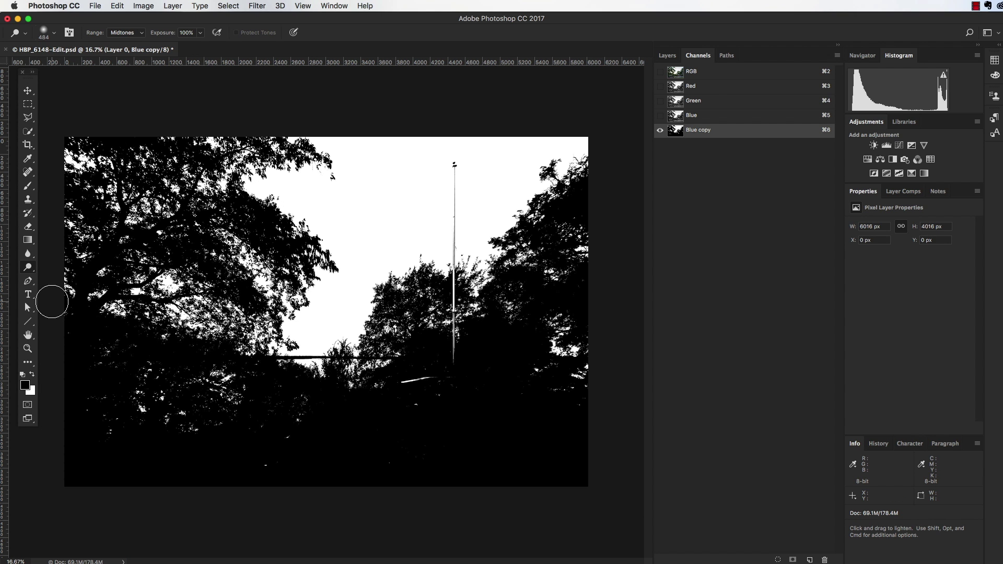
key("m")
left_click_drag(57, 360, 602, 517)
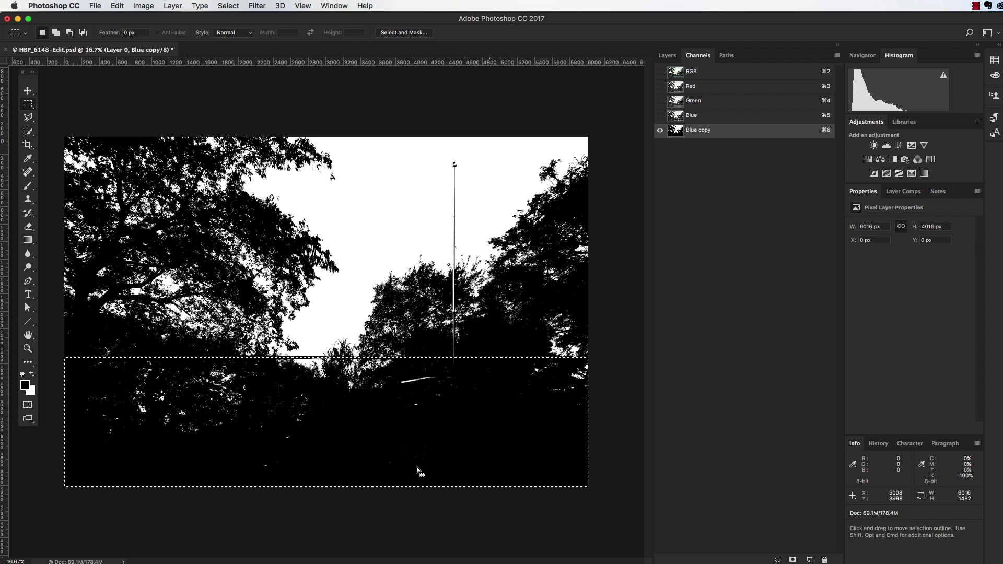
key("alt")
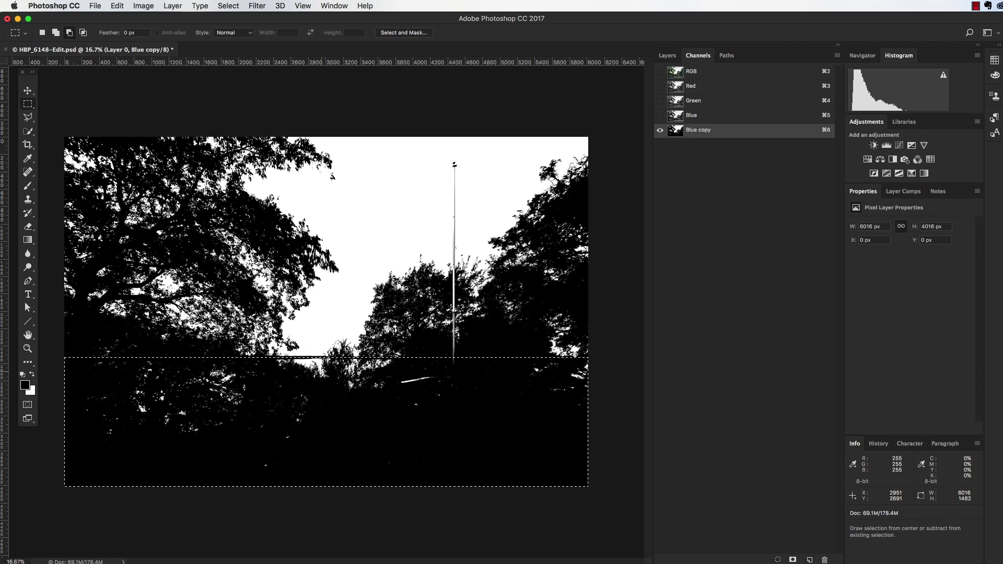
key("alt+BackSpace")
key("super+d")
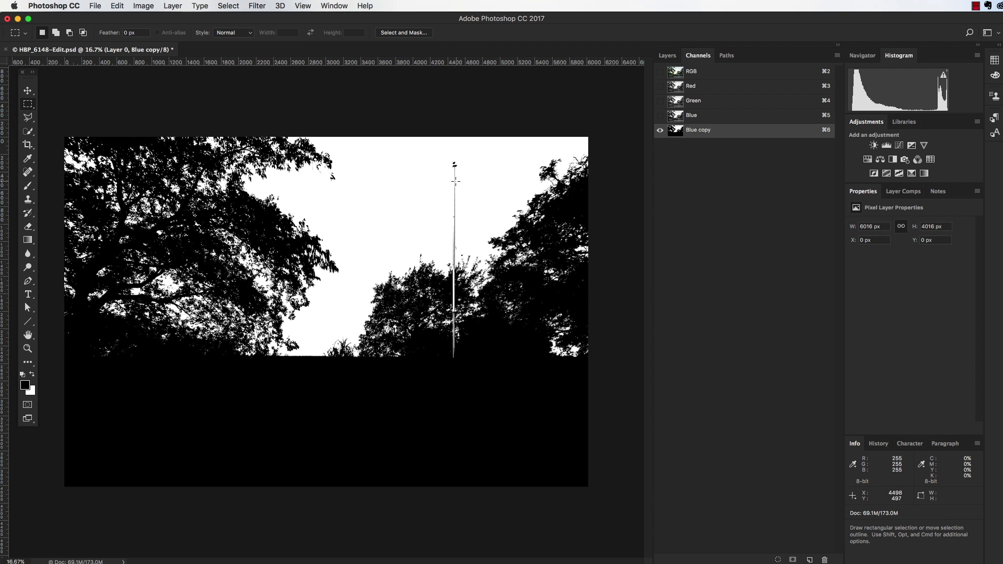
Zoom in on the sky and flagpole with the Brush tool ready
key("z")
mouse_move(465, 207)
left_mouse_down()
mouse_move(487, 214)
mouse_move(459, 213)
left_mouse_up()
key("m")
scroll(415, 251, "up", 3)
key("b")
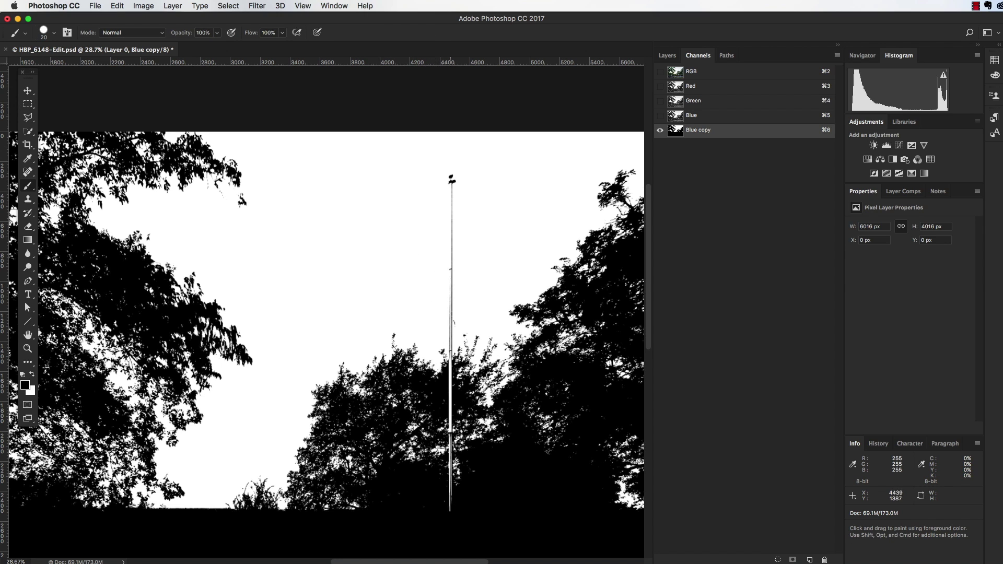
Paint the flagpole solid black from top to base, then zoom out to view the mask
key("z")
left_click_drag(463, 420, 543, 424)
key("b")
left_click_drag(351, 424, 353, 210)
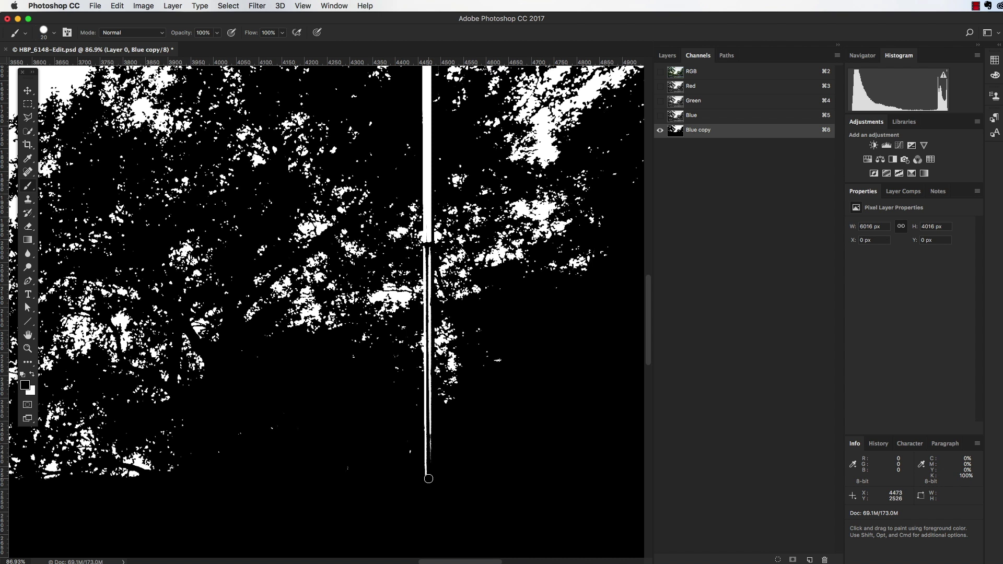
left_click_drag(428, 134, 436, 549)
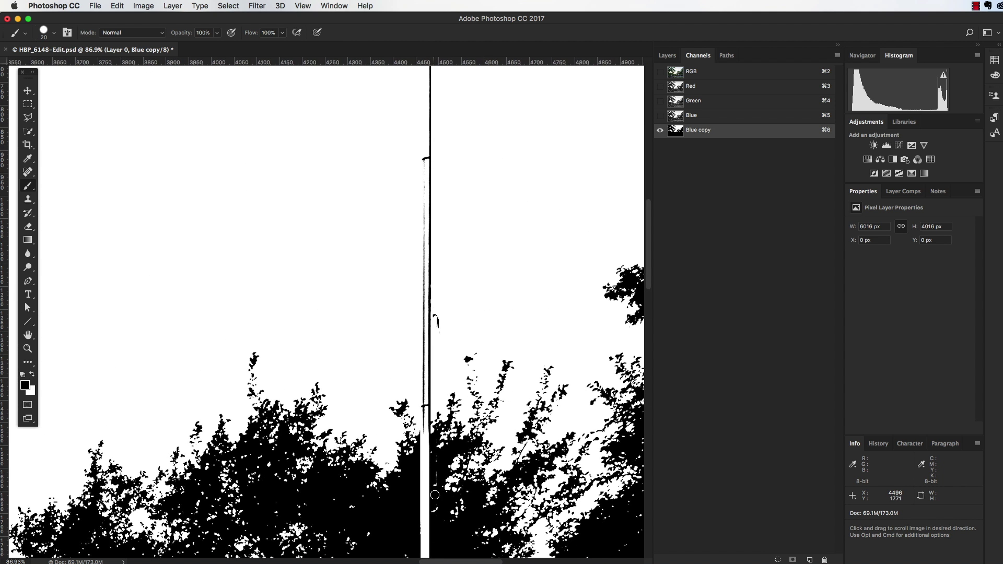
left_click_drag(475, 202, 478, 489)
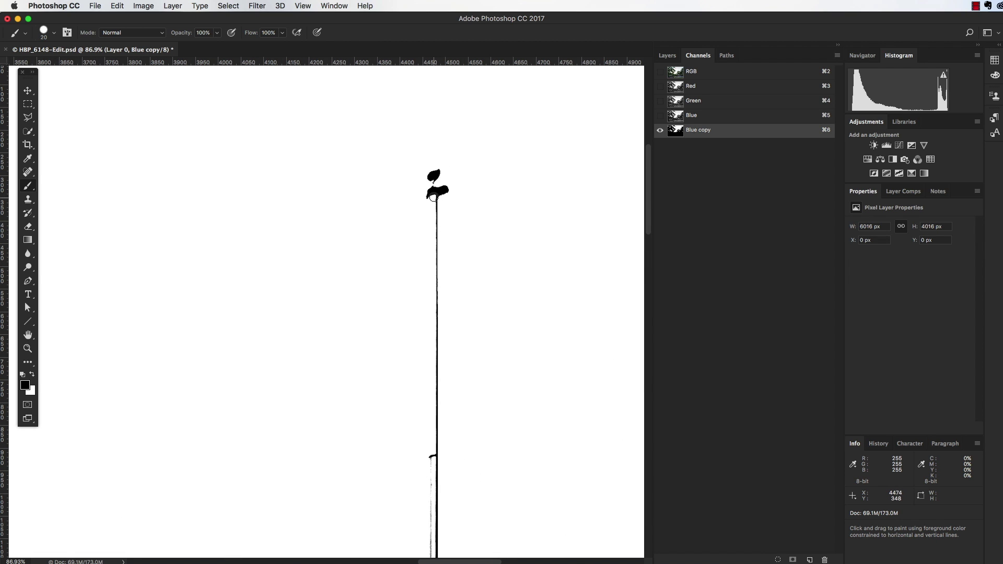
left_click(432, 197, "shift")
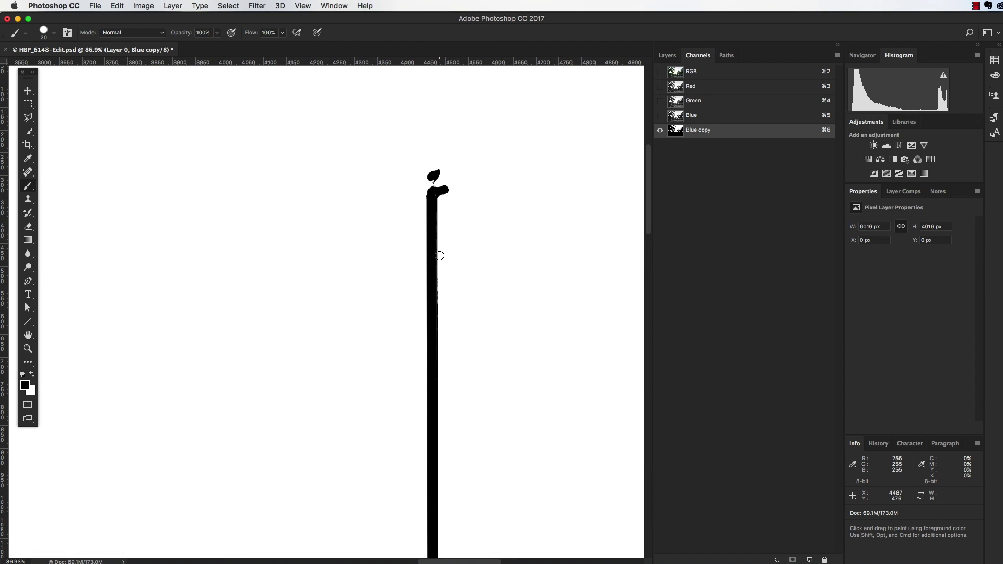
key("super+minus")
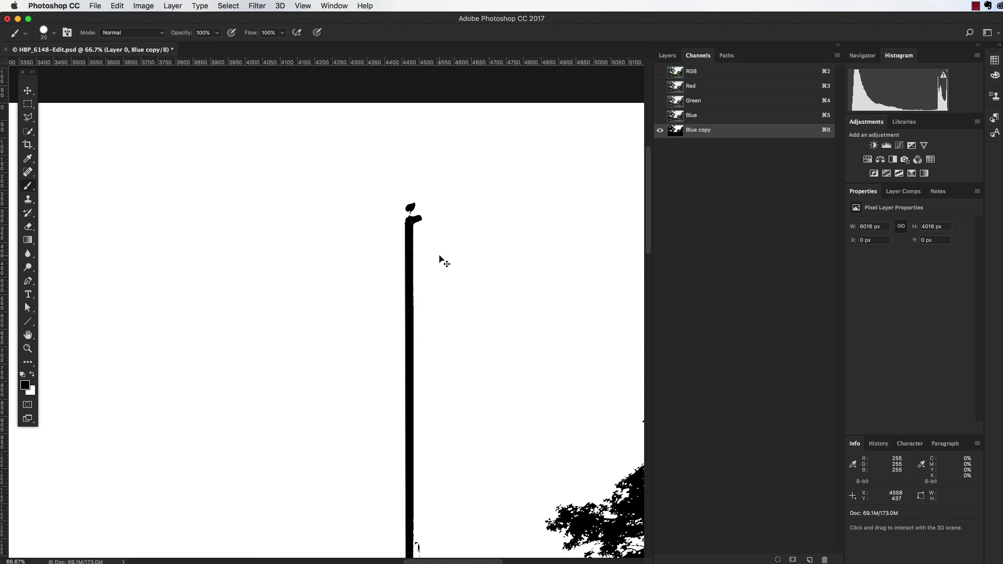
key("super+minus")
scroll(441, 258, "down", 4)
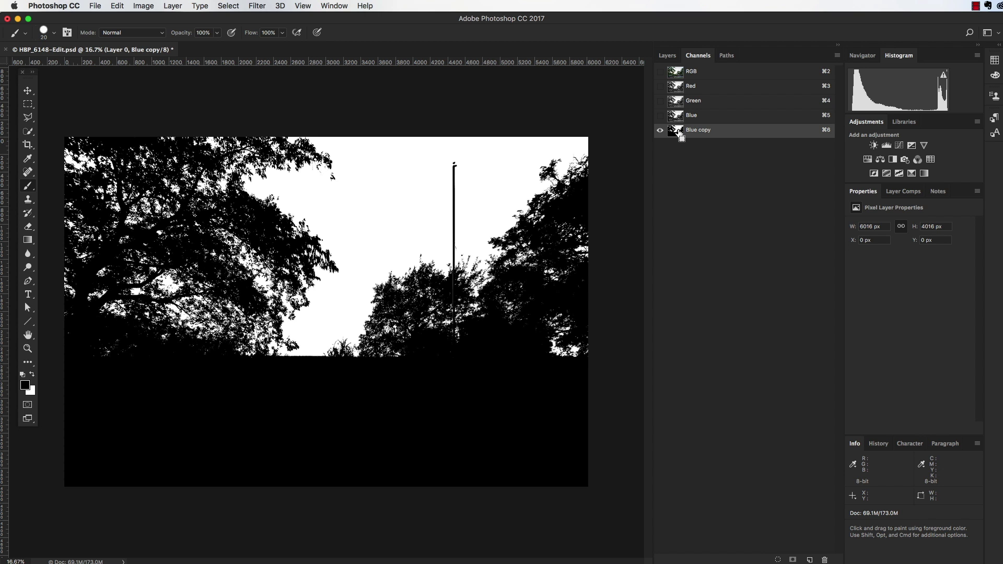
Mask Layer 0 with the Blue copy selection and show Layer 1's sunset sky behind it
left_click(676, 131, "super")
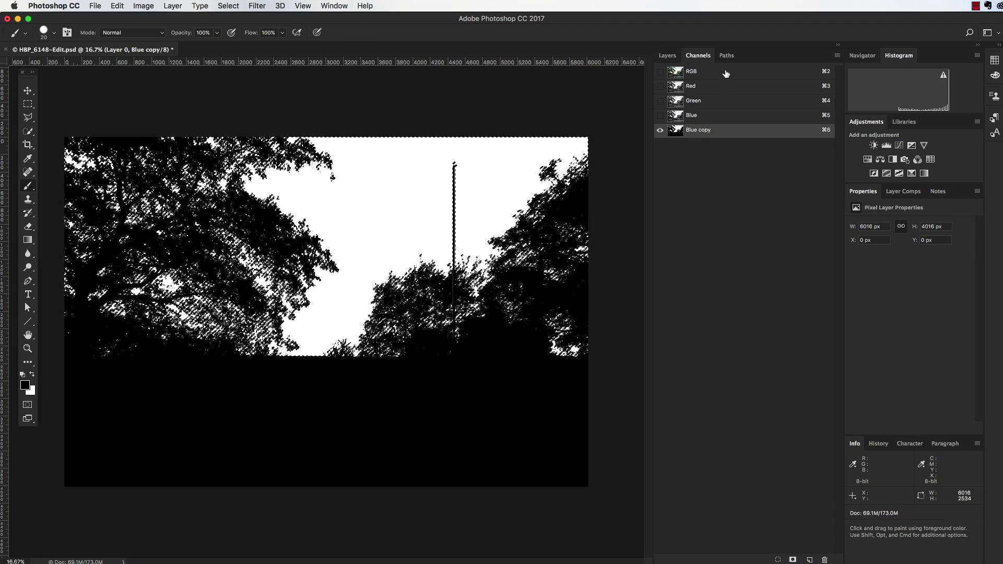
left_click(725, 72)
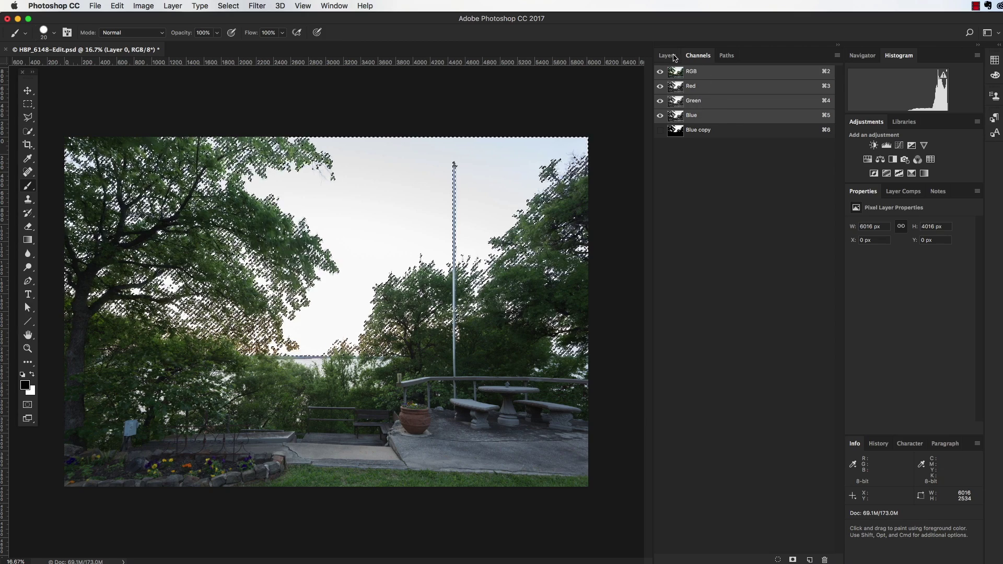
left_click(672, 57)
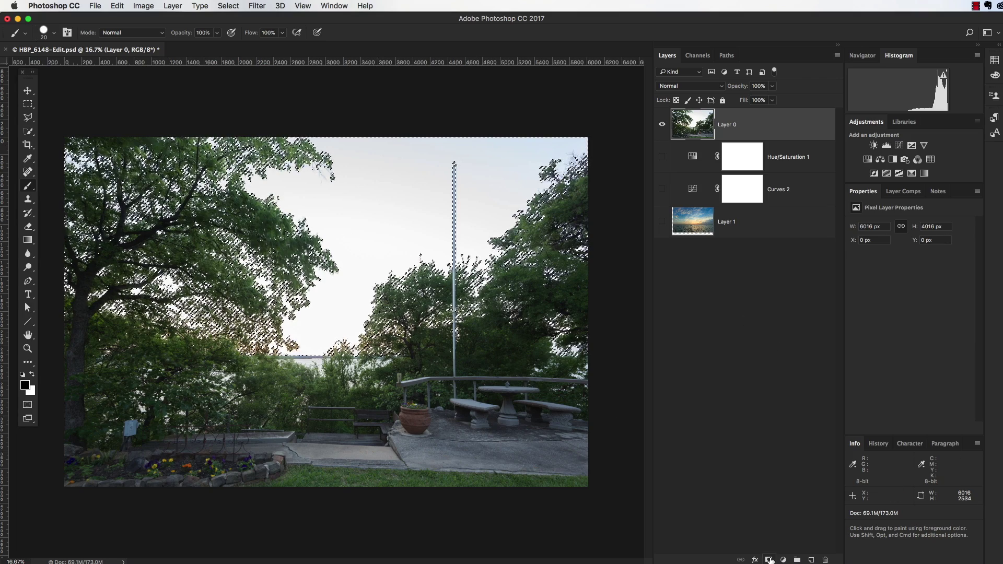
left_click(769, 559)
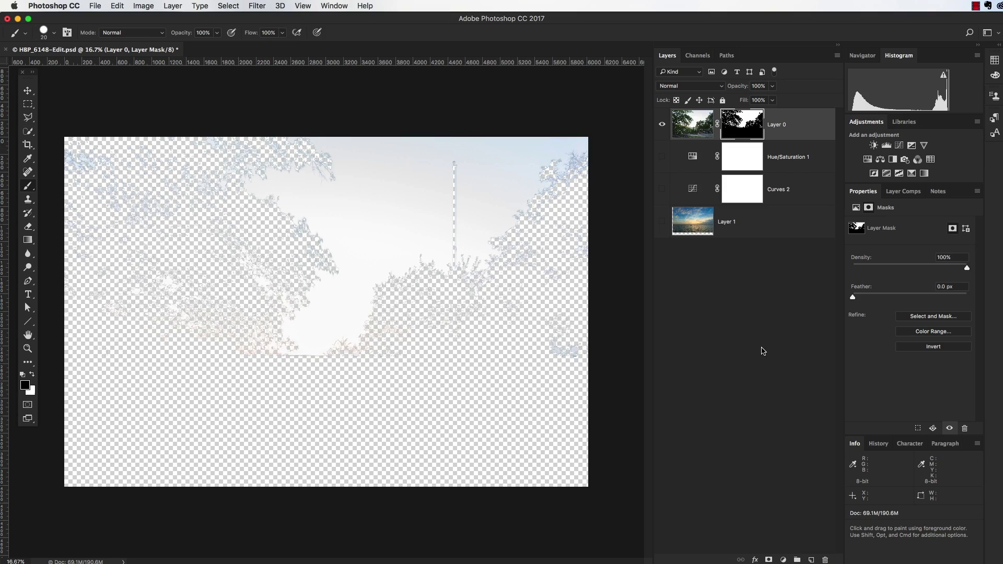
key("super+z")
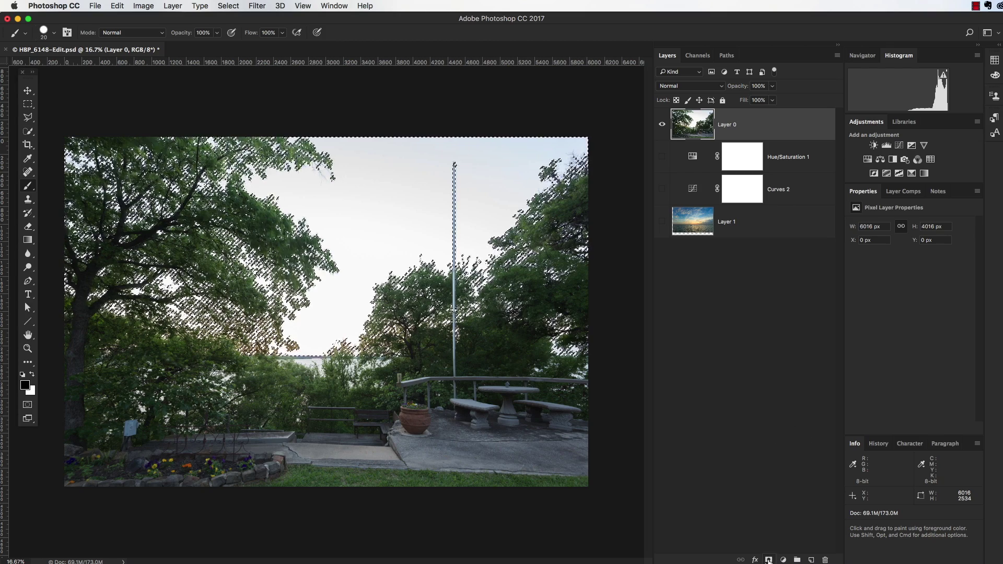
left_click(768, 560)
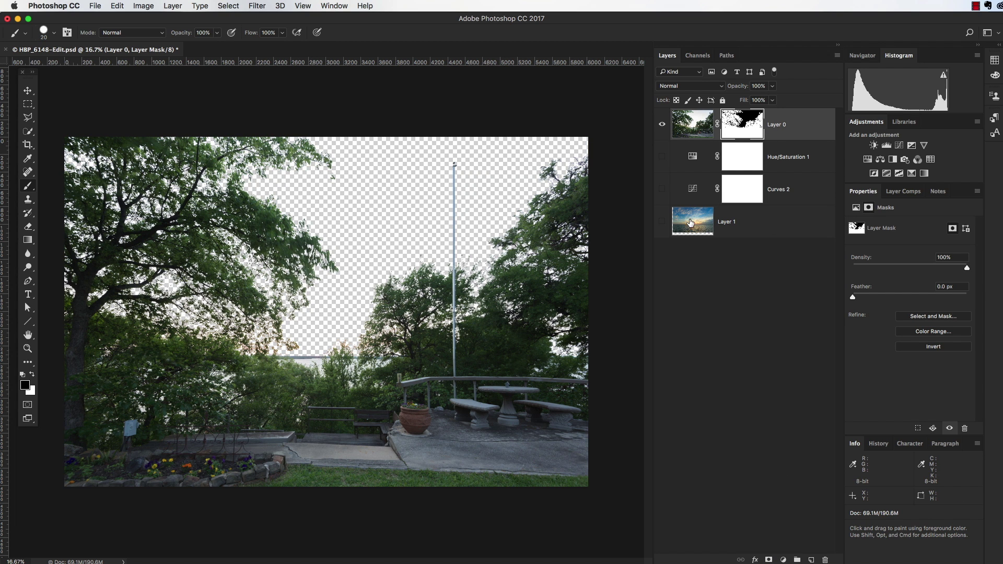
left_click(662, 223)
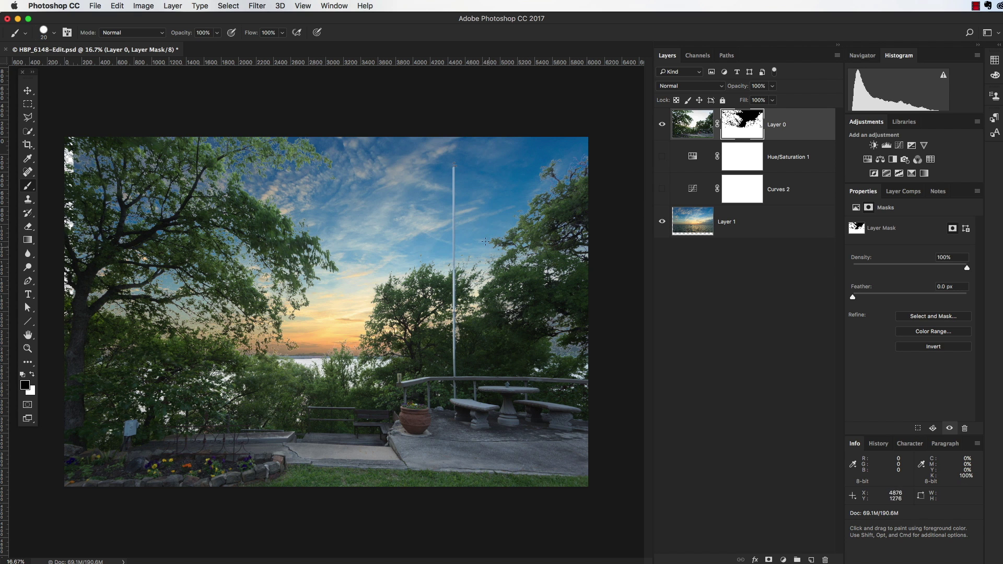
Zoom and pan close onto the upper-right treetop to inspect its purple fringing
key("z")
left_click_drag(543, 175, 612, 178)
key("b")
left_click_drag(380, 437, 381, 222)
left_click_drag(338, 307, 438, 207)
left_click_drag(131, 341, 431, 265)
mouse_move(351, 314)
left_mouse_down()
mouse_move(327, 330)
mouse_move(144, 361)
left_mouse_up()
left_click_drag(470, 287, 258, 292)
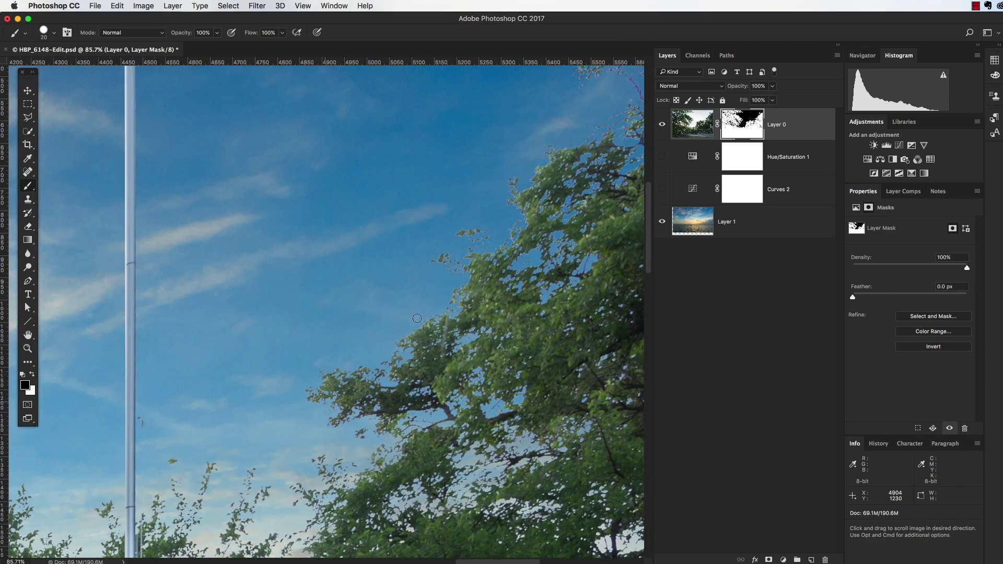
left_click_drag(548, 205, 342, 397)
left_click_drag(471, 236, 443, 264)
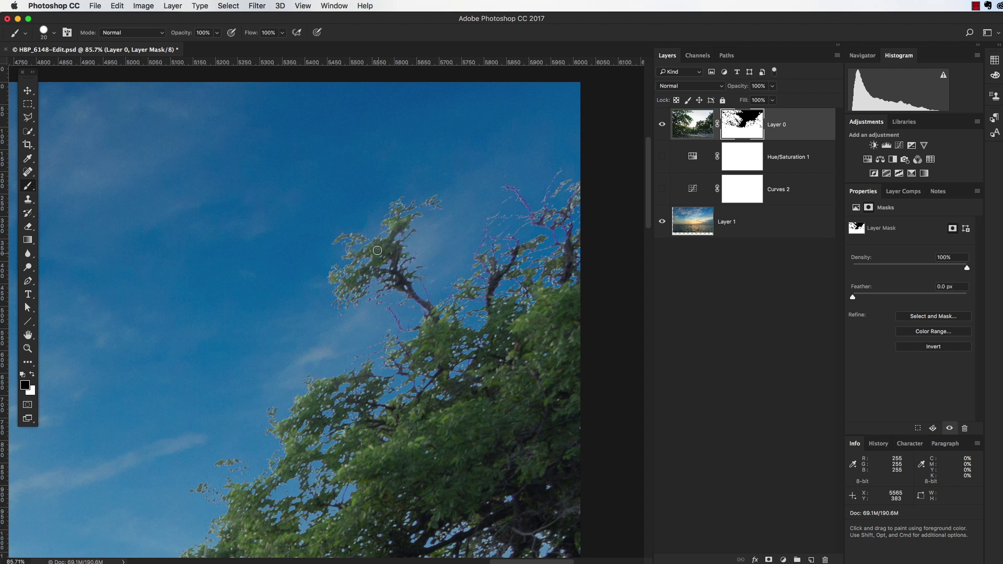
left_click_drag(379, 254, 402, 253)
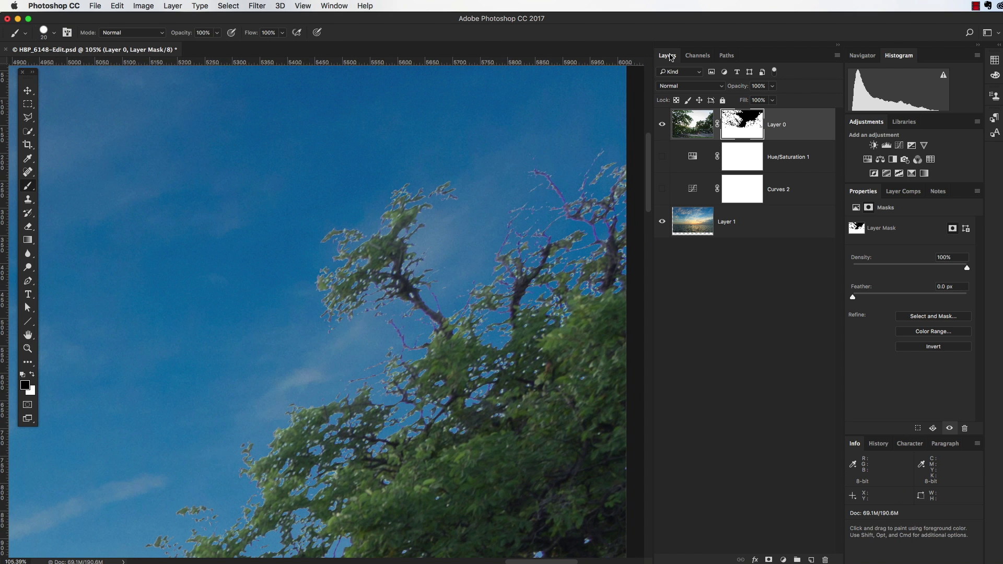
key("super+shift+n")
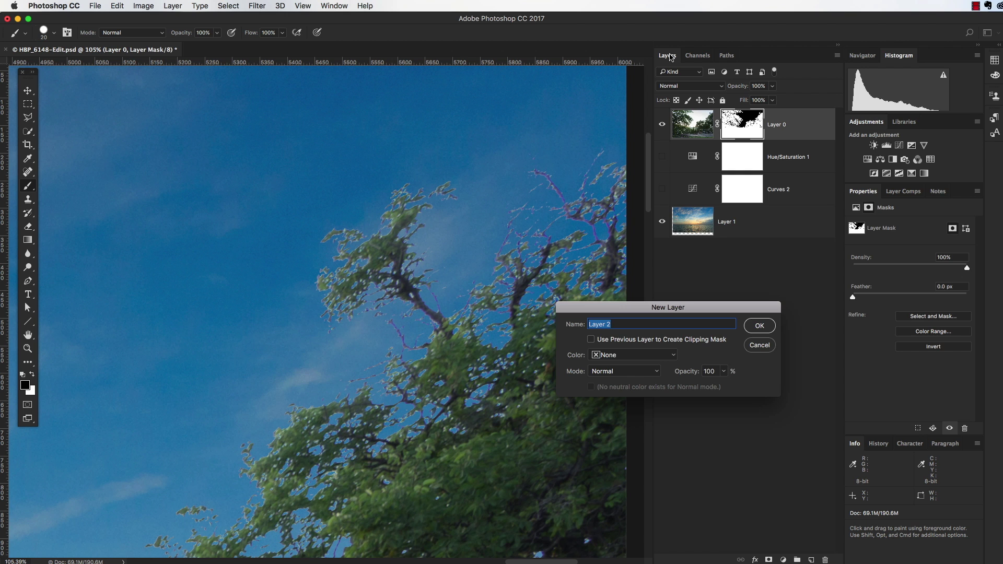
Add empty Layer 2 and set Clone Stamp to a 177 px brush, 50% opacity, 10% flow
key("Return")
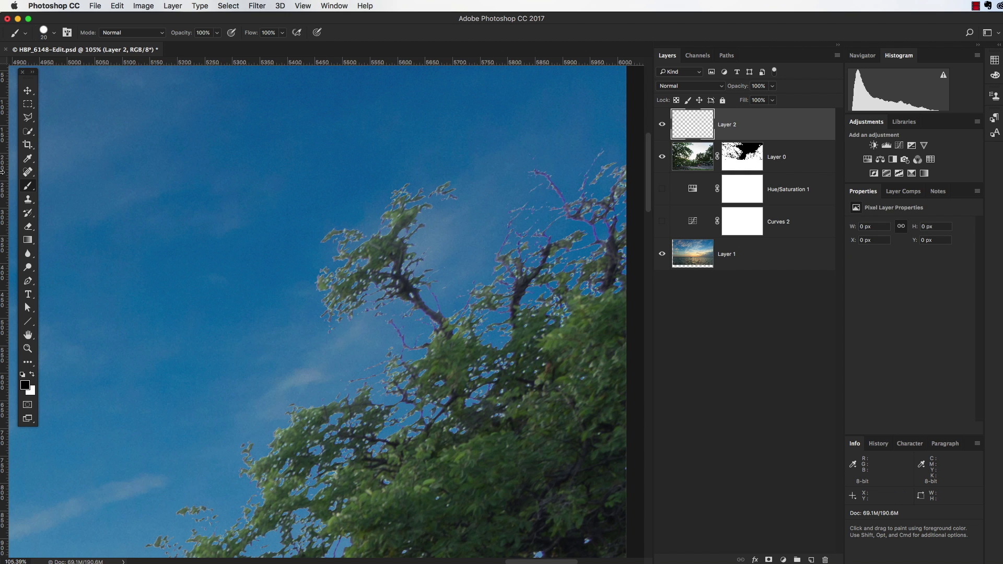
key("super+minus")
key("super+minus")
key("super+minus")
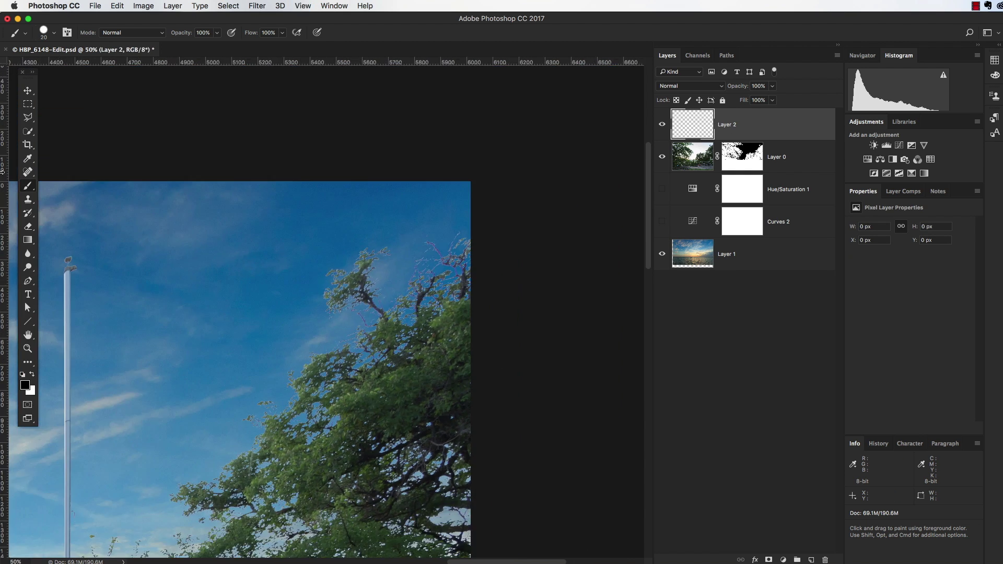
key("s")
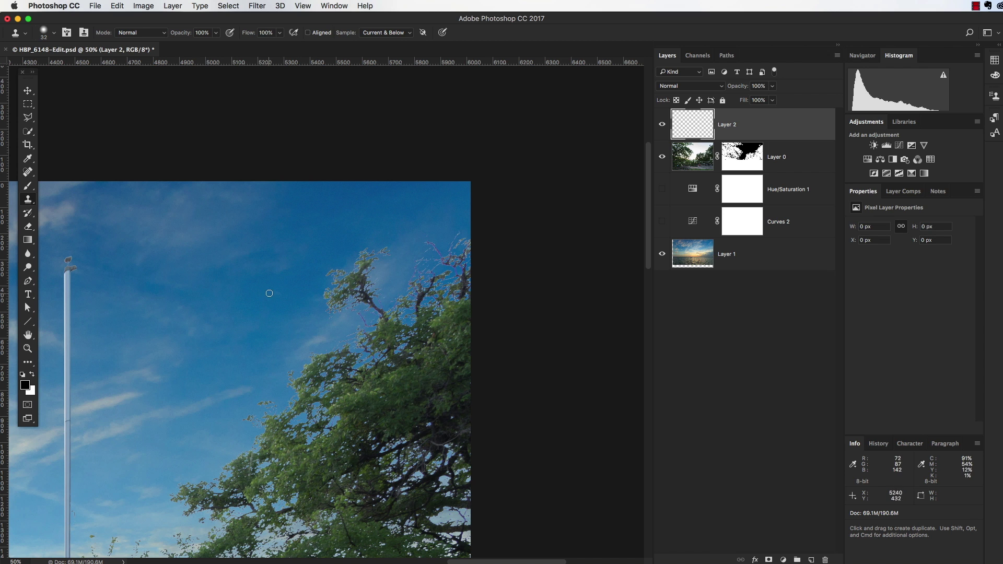
left_click_drag(203, 288, 217, 292)
left_click_drag(248, 35, 235, 34)
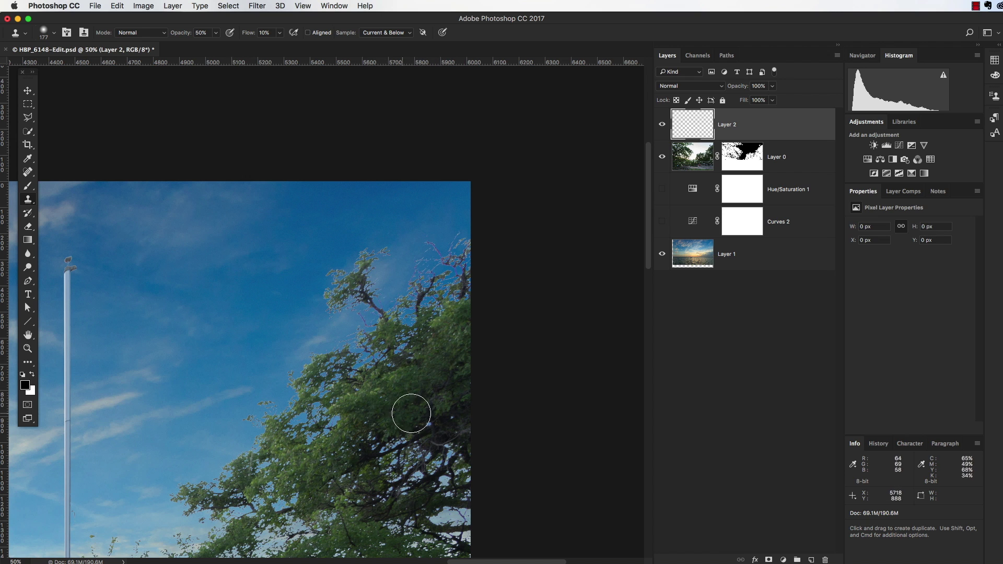
Clone sampled foliage over the fringed treetop on Layer 2, clipped to Layer 0
mouse_move(413, 402)
left_mouse_down()
mouse_move(394, 402)
mouse_move(401, 394)
mouse_move(351, 421)
mouse_move(403, 408)
mouse_move(418, 385)
left_mouse_up()
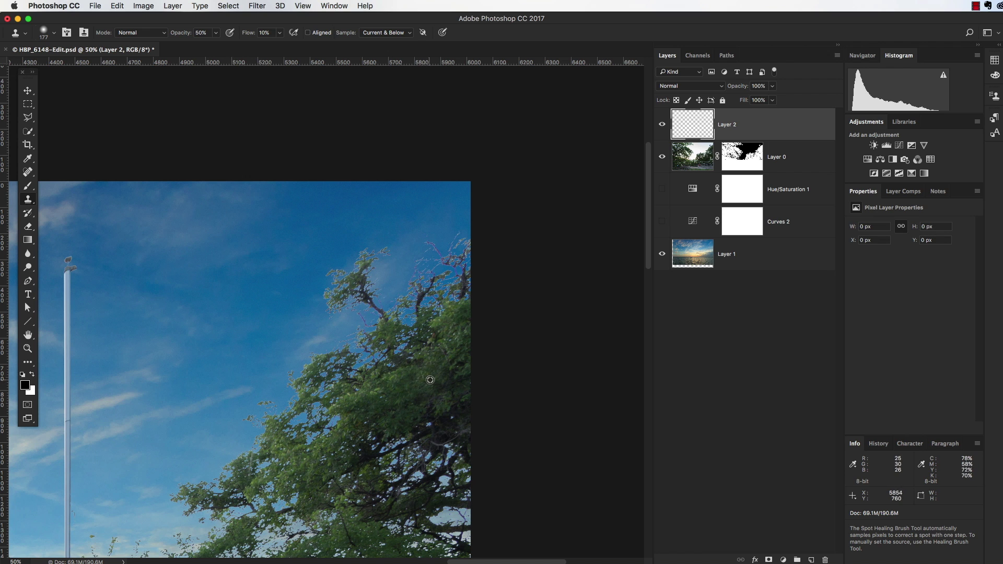
left_click(454, 353, "alt")
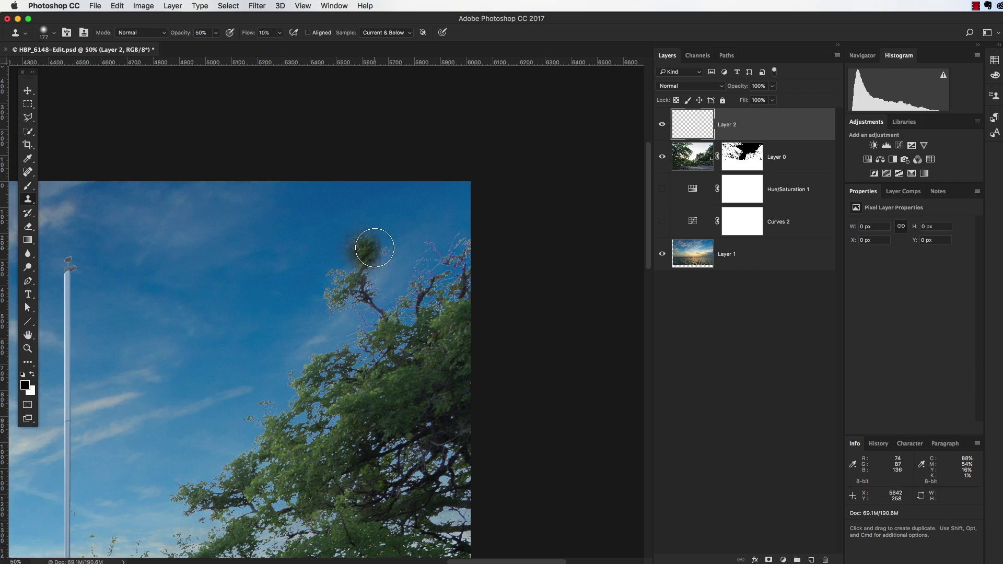
left_click_drag(376, 248, 402, 237)
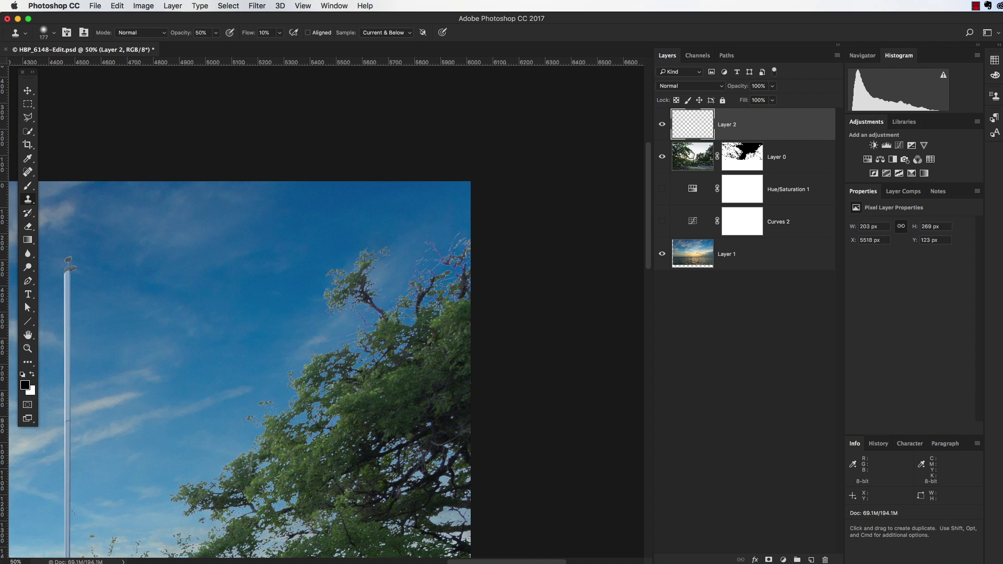
left_click_drag(778, 146, 776, 139)
left_click(781, 131)
left_click(787, 136, "alt")
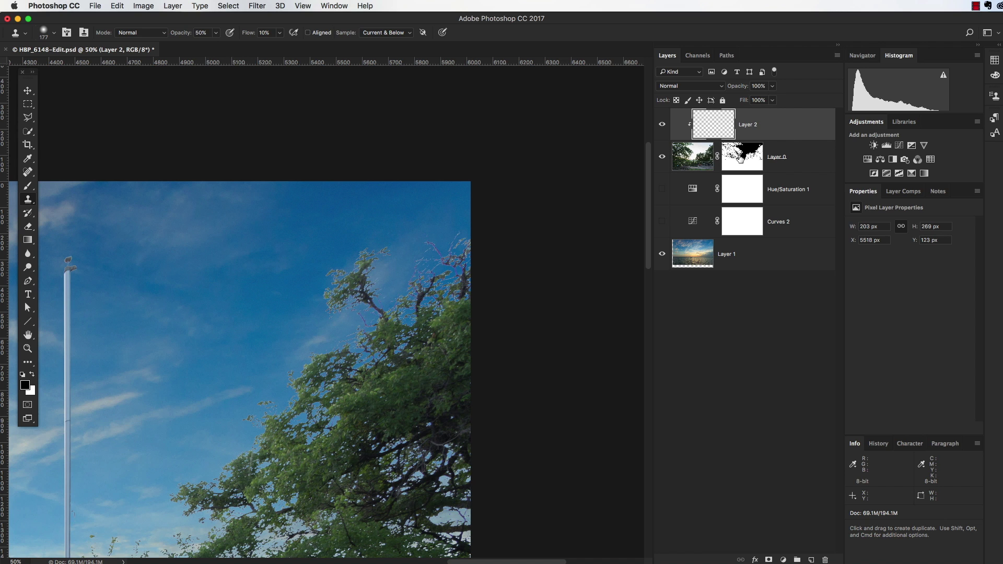
Clone foliage over the branch tips and upper-right treetop edge, undoing stray sky strokes
left_click_drag(371, 260, 332, 295)
mouse_move(337, 293)
left_mouse_down()
mouse_move(312, 286)
mouse_move(355, 299)
mouse_move(340, 301)
mouse_move(369, 266)
mouse_move(317, 322)
mouse_move(254, 357)
left_mouse_up()
key("super+z")
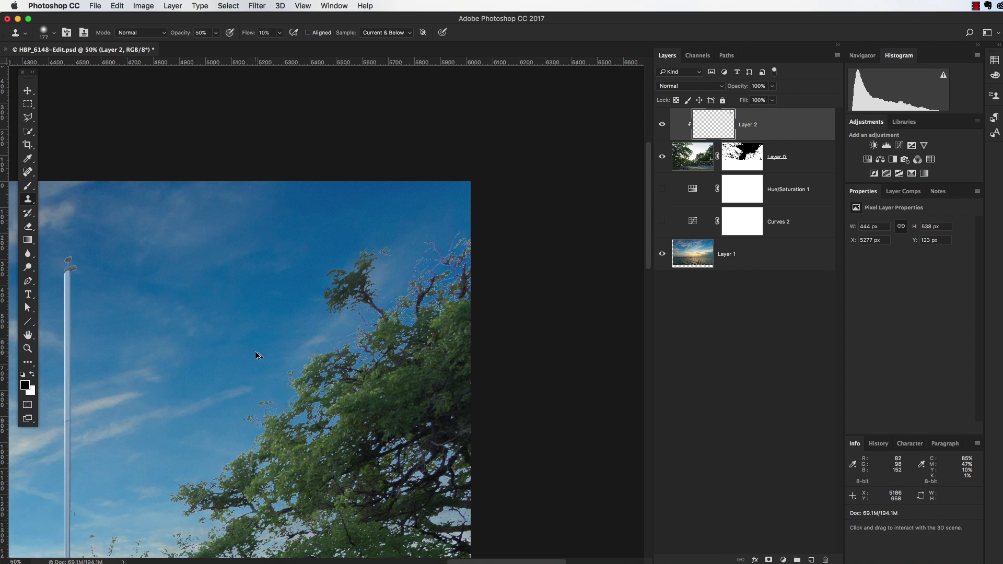
key("super+z")
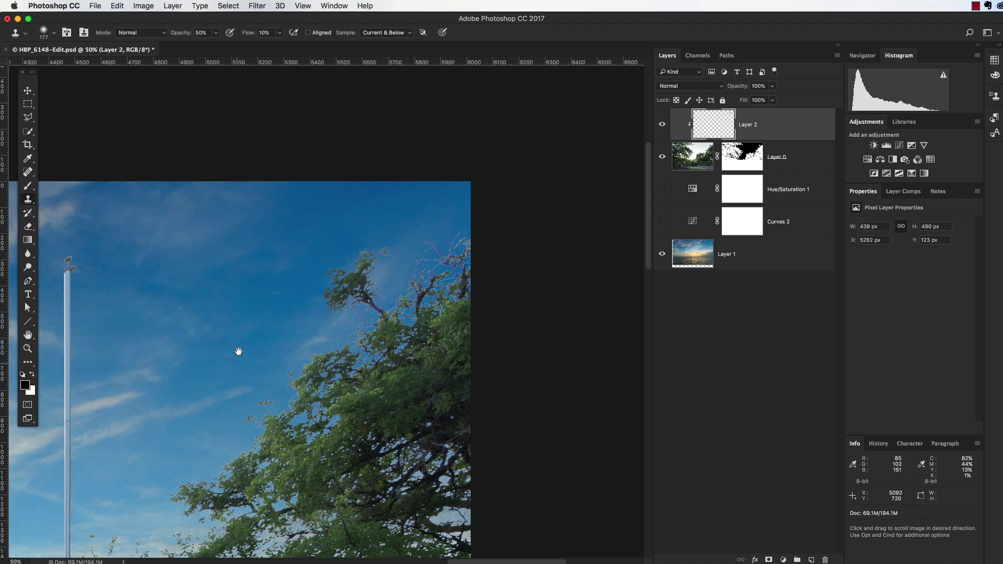
left_click_drag(238, 352, 318, 212)
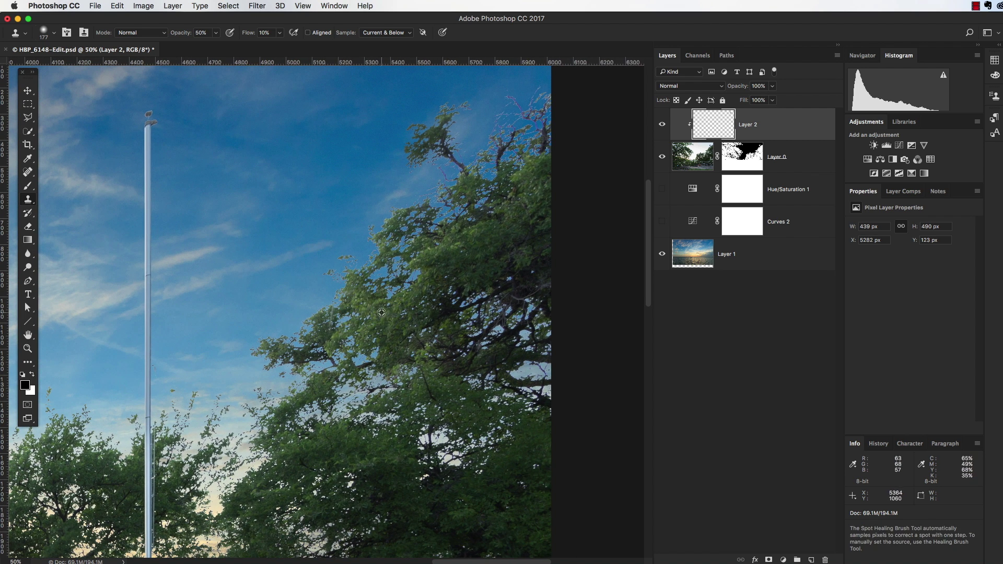
left_click(388, 308, "alt")
mouse_move(458, 104)
left_mouse_down()
mouse_move(419, 145)
mouse_move(511, 127)
left_mouse_up()
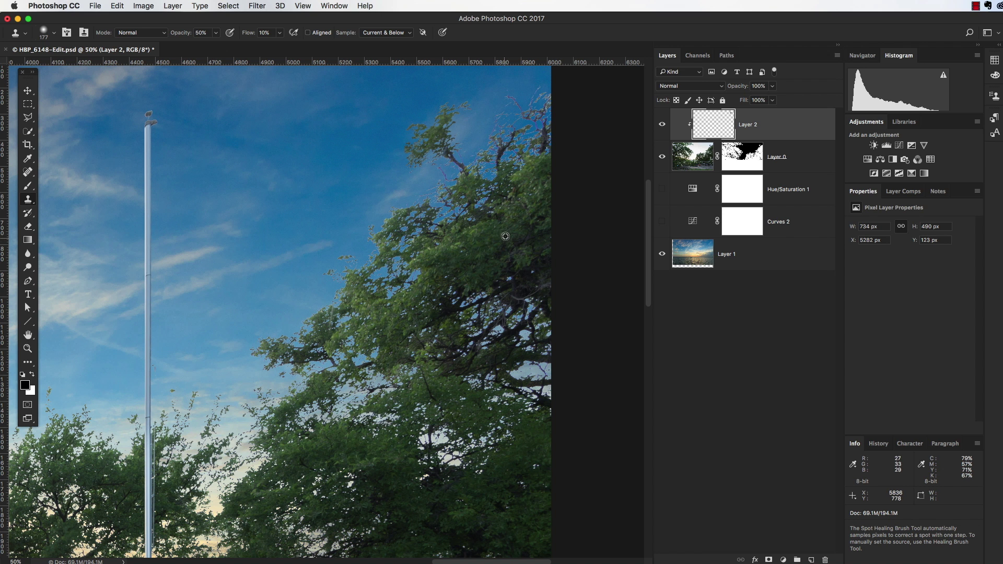
scroll(516, 170, "right", 5)
scroll(516, 171, "up", 3)
mouse_move(441, 192)
left_mouse_down()
mouse_move(468, 170)
mouse_move(400, 217)
mouse_move(414, 217)
mouse_move(416, 230)
left_mouse_up()
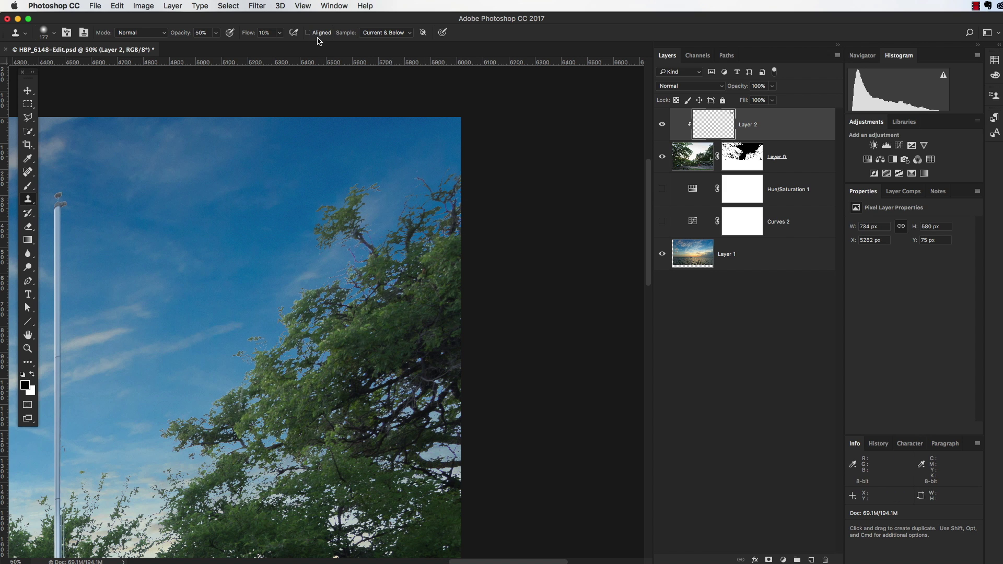
Clone dark foliage over the fringing down the tree's left edge to its lower branches
left_click(445, 240, "alt")
left_click_drag(445, 203, 352, 269)
left_click_drag(253, 430, 204, 463)
mouse_move(185, 422)
left_mouse_down()
mouse_move(178, 432)
mouse_move(245, 391)
mouse_move(234, 391)
left_mouse_up()
left_click_drag(275, 339, 267, 333)
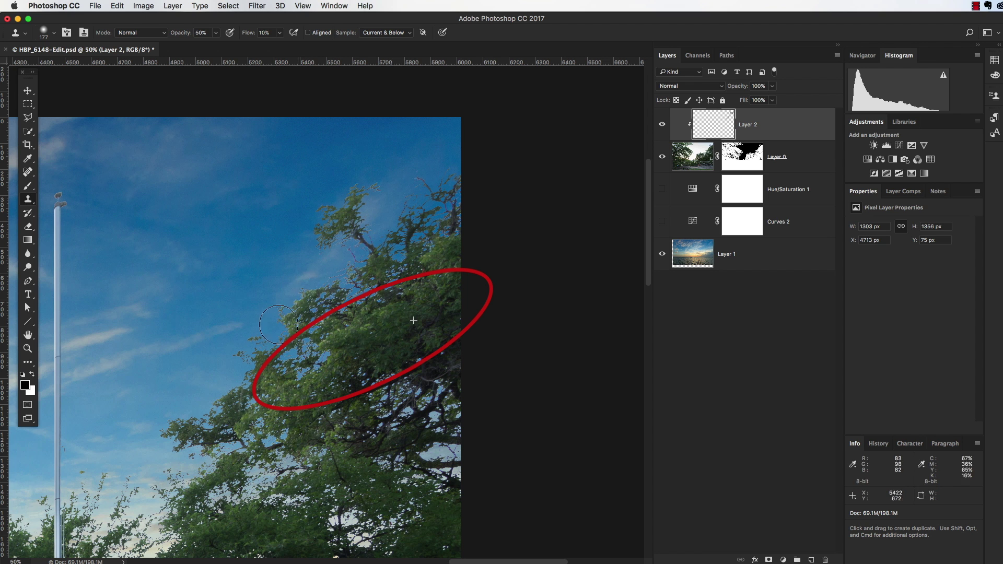
left_click_drag(274, 377, 282, 375)
left_click_drag(282, 374, 365, 242)
mouse_move(271, 352)
left_mouse_down()
mouse_move(264, 372)
mouse_move(236, 361)
left_mouse_up()
left_click_drag(271, 305, 212, 338)
left_click_drag(227, 294, 214, 343)
left_click_drag(129, 393, 306, 361)
mouse_move(276, 281)
left_mouse_down()
mouse_move(234, 324)
mouse_move(260, 275)
mouse_move(264, 294)
mouse_move(222, 313)
mouse_move(188, 307)
mouse_move(169, 331)
left_mouse_up()
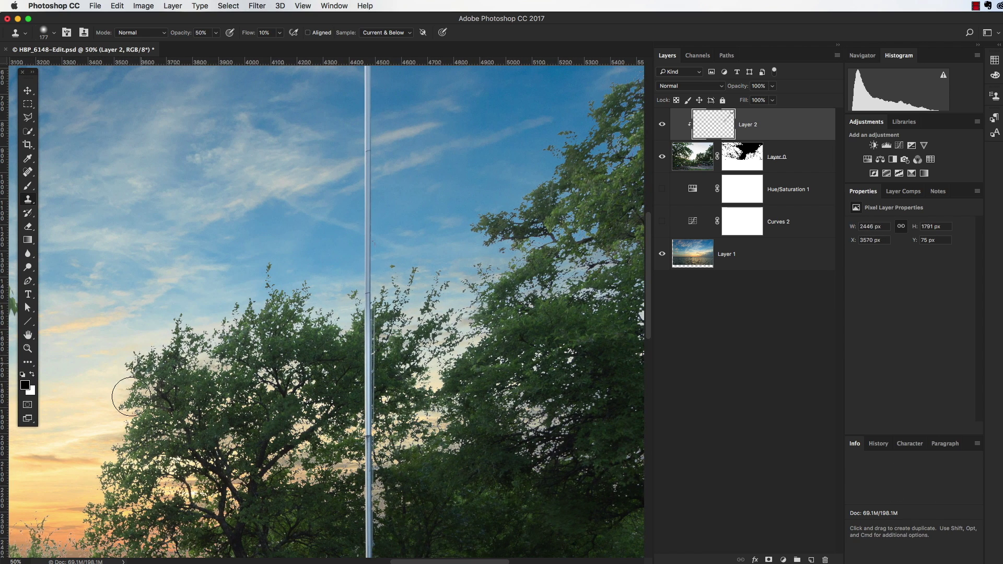
Zoom in on the lower foliage near the railing and dull bright leaf highlights by cloning
mouse_move(556, 429)
left_mouse_down()
mouse_move(433, 310)
mouse_move(419, 317)
left_mouse_up()
left_click_drag(459, 371, 289, 300)
left_click_drag(354, 305, 406, 303)
mouse_move(389, 266)
left_mouse_down()
mouse_move(366, 254)
mouse_move(340, 298)
left_mouse_up()
mouse_move(394, 223)
left_mouse_down()
mouse_move(307, 230)
mouse_move(291, 224)
mouse_move(289, 210)
mouse_move(278, 214)
mouse_move(347, 208)
mouse_move(302, 216)
mouse_move(287, 267)
mouse_move(317, 354)
mouse_move(312, 403)
mouse_move(246, 464)
mouse_move(308, 488)
left_mouse_up()
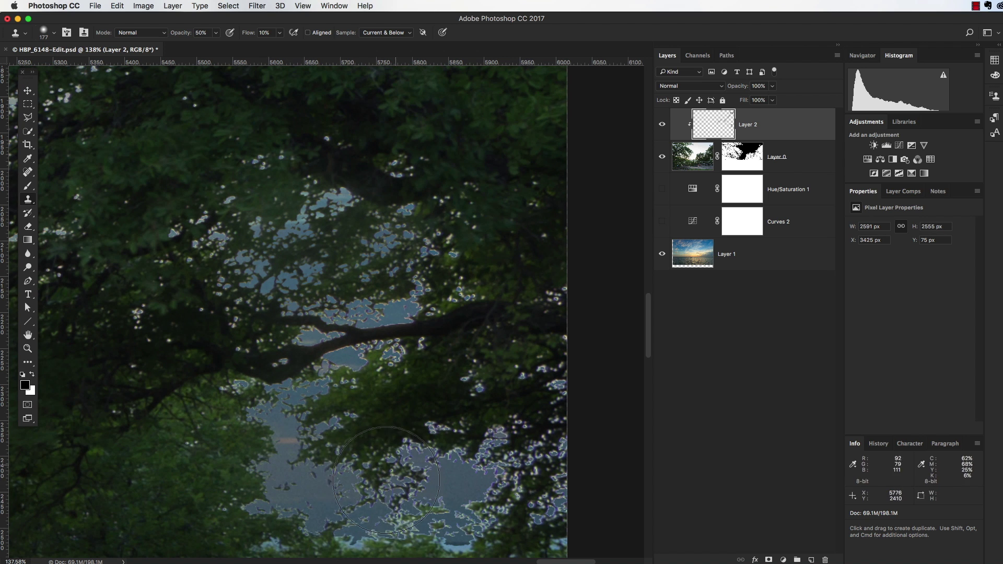
Clone over the bright fringes around the lower sky patch and the right-edge foliage on Layer 2
mouse_move(408, 475)
left_mouse_down()
mouse_move(431, 475)
mouse_move(470, 512)
mouse_move(481, 508)
left_mouse_up()
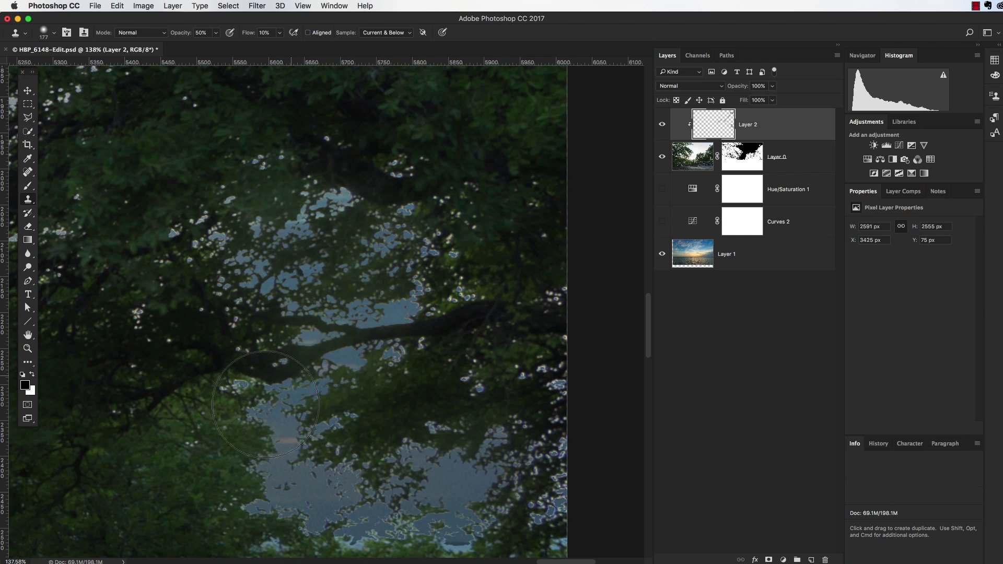
left_click_drag(447, 273, 195, 273)
mouse_move(289, 316)
left_mouse_down()
mouse_move(293, 285)
mouse_move(265, 353)
mouse_move(355, 369)
mouse_move(498, 366)
left_mouse_up()
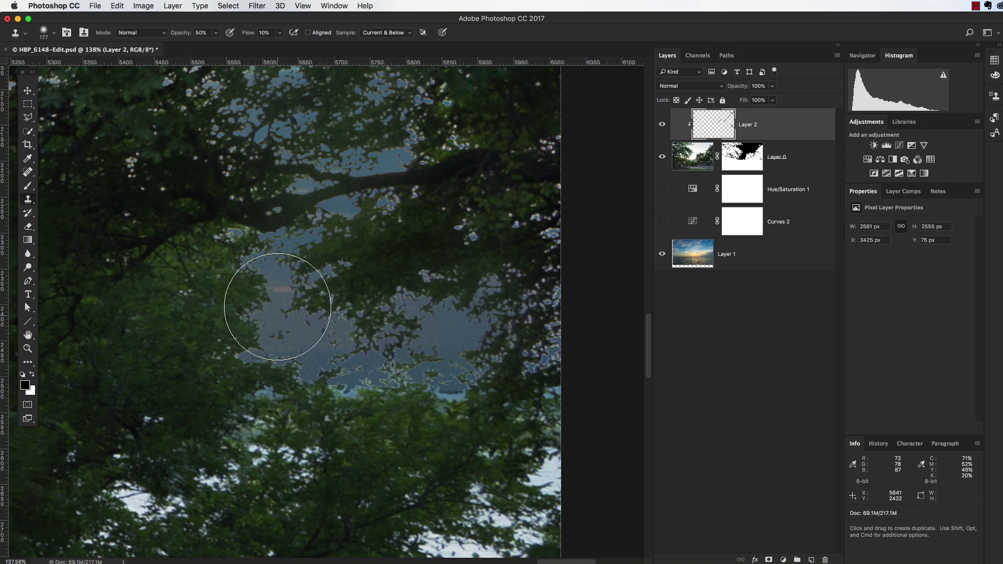
mouse_move(313, 295)
left_mouse_down()
mouse_move(276, 283)
mouse_move(282, 264)
mouse_move(311, 281)
left_mouse_up()
left_click_drag(399, 311, 398, 362)
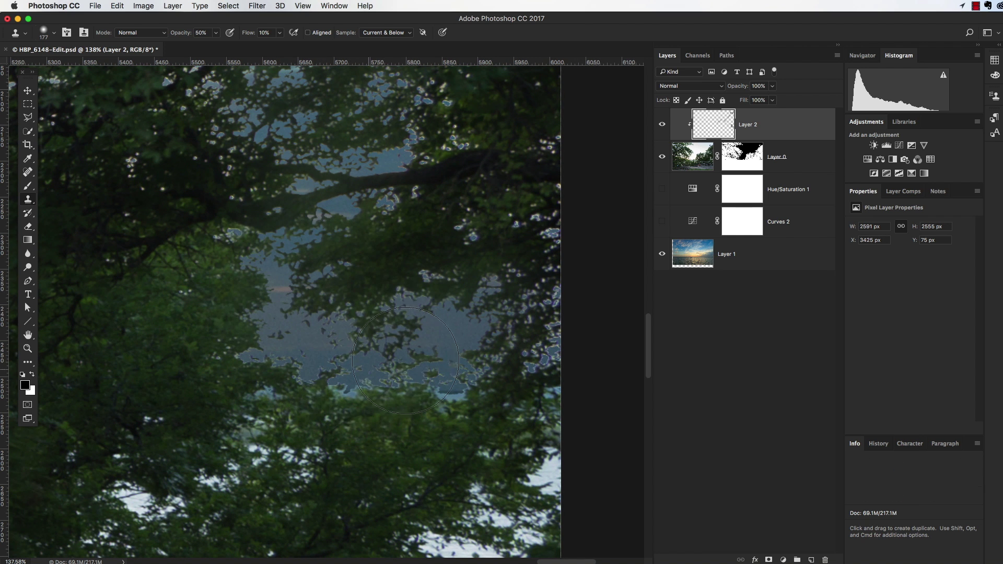
Dab a dark cloned patch over a leafy branch edge against the open sky
mouse_move(305, 373)
left_mouse_down()
mouse_move(365, 235)
mouse_move(370, 154)
left_mouse_up()
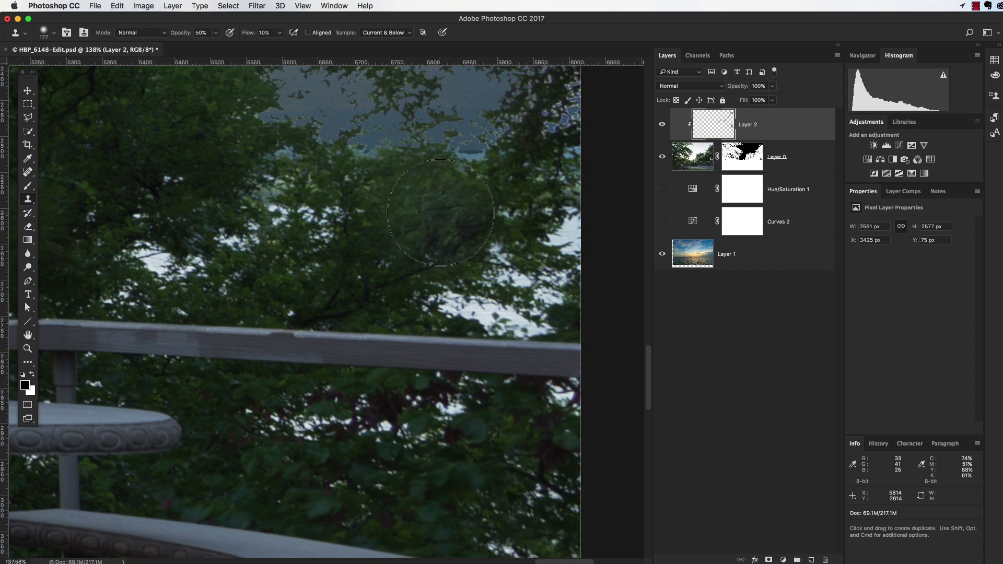
left_click_drag(387, 301, 408, 446)
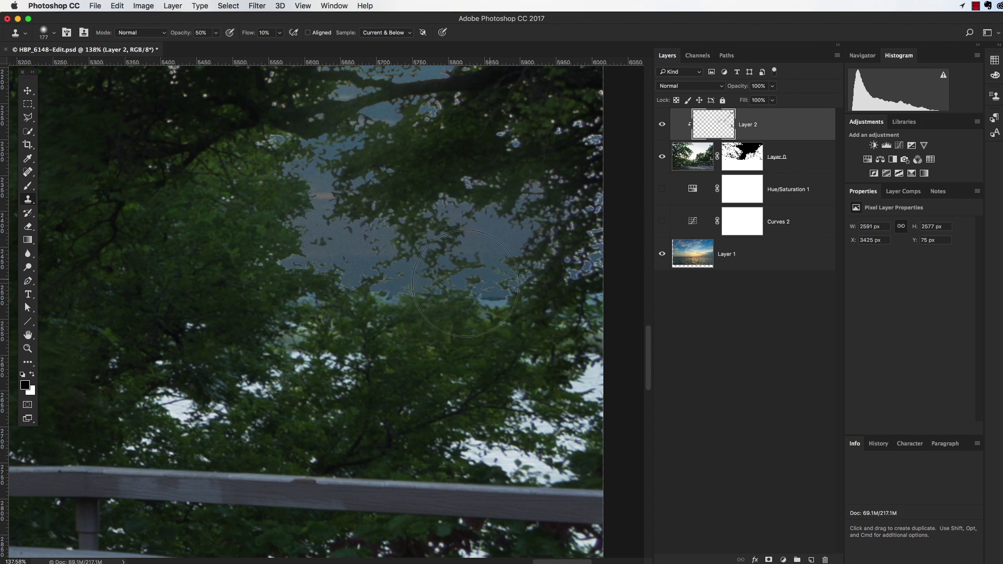
left_click_drag(404, 366, 287, 370)
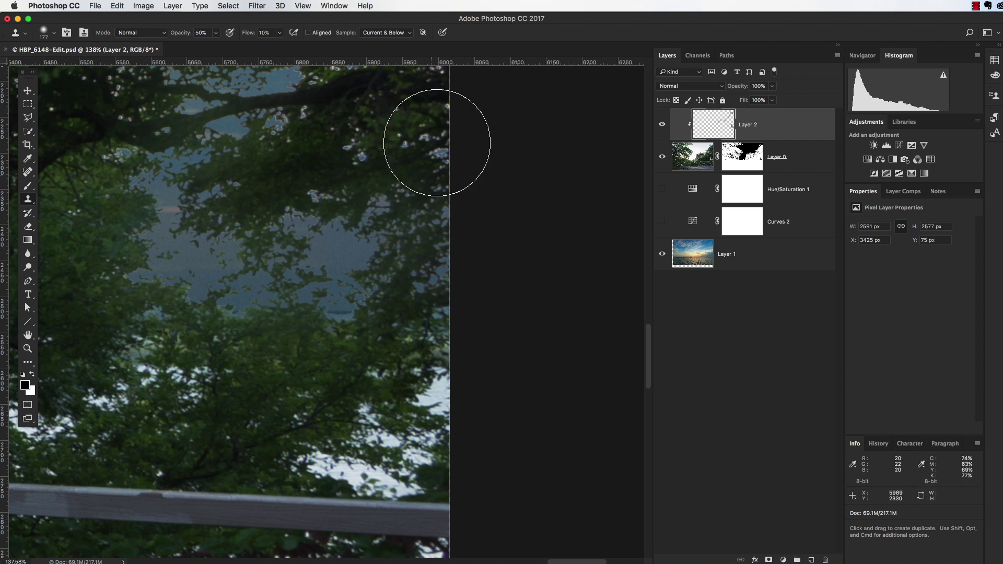
mouse_move(392, 206)
left_mouse_down()
mouse_move(440, 317)
mouse_move(428, 313)
mouse_move(484, 408)
left_mouse_up()
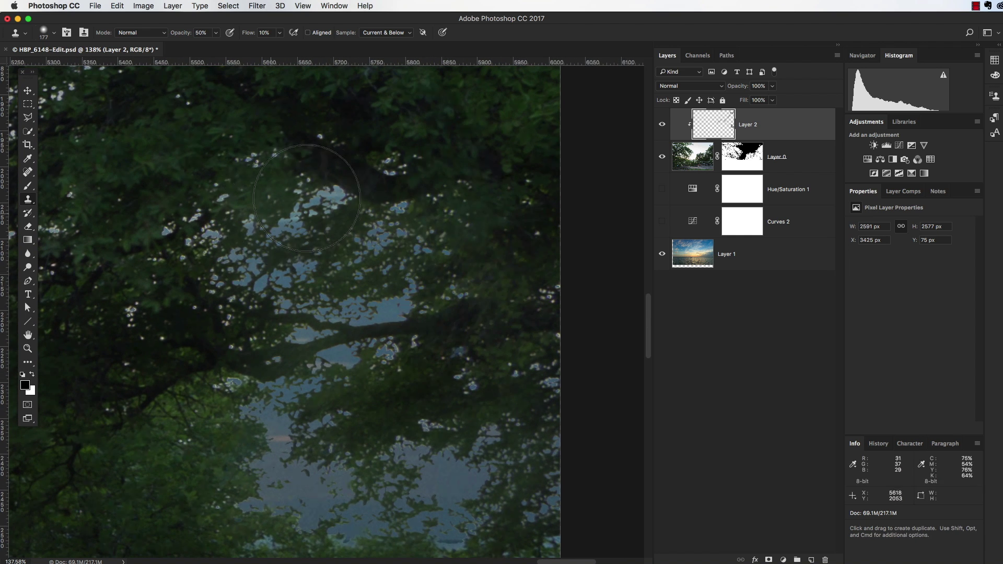
left_click_drag(183, 413, 651, 435)
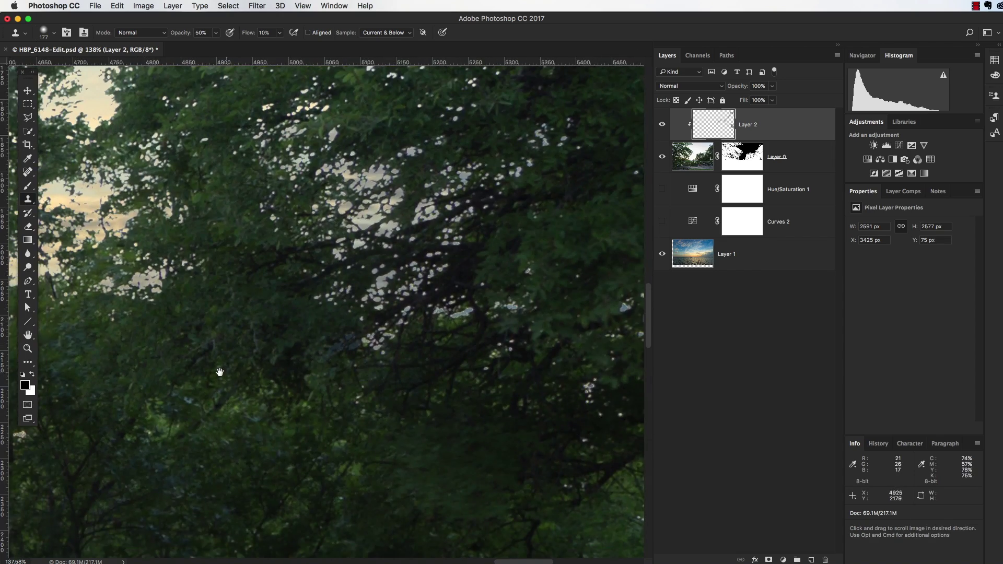
left_click_drag(220, 369, 549, 475)
left_click_drag(246, 275, 561, 517)
mouse_move(266, 324)
left_mouse_down()
mouse_move(455, 391)
mouse_move(535, 381)
left_mouse_up()
left_click_drag(313, 332, 427, 351)
mouse_move(259, 339)
left_mouse_down()
mouse_move(447, 309)
mouse_move(477, 328)
left_mouse_up()
left_click_drag(242, 284, 540, 343)
left_click(306, 277)
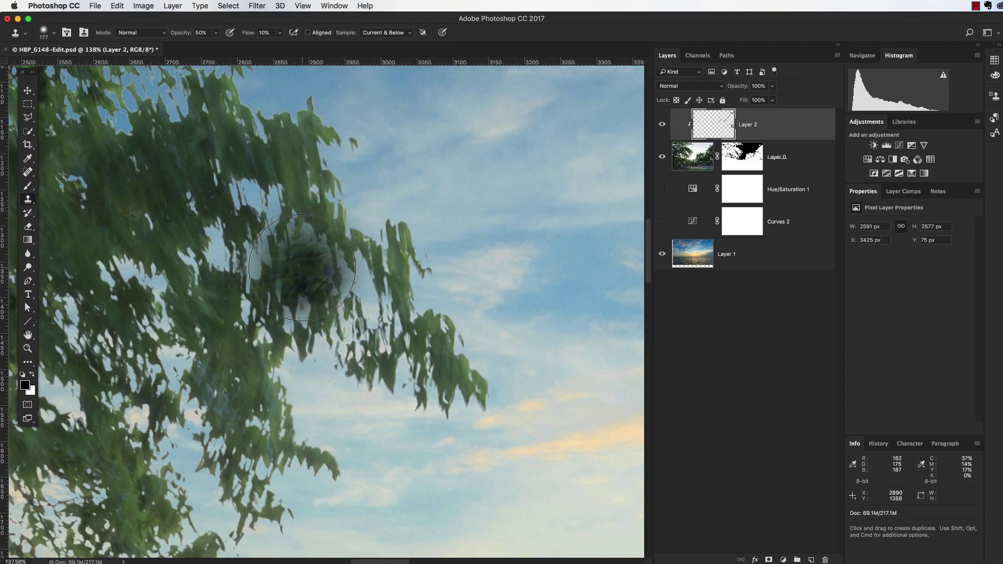
Compare the image with Layer 2 hidden and shown, then select HBP_6148-Edit.psd in Lightroom's filmstrip
key("super+minus")
key("super+minus")
key("super+minus")
key("super+minus")
key("super+minus")
key("super+minus")
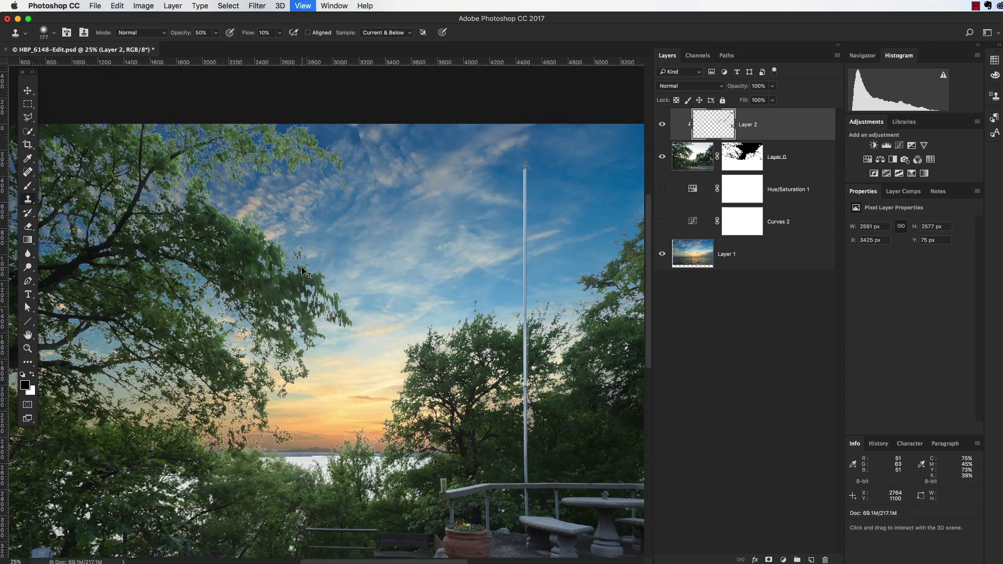
left_click_drag(553, 193, 632, 157)
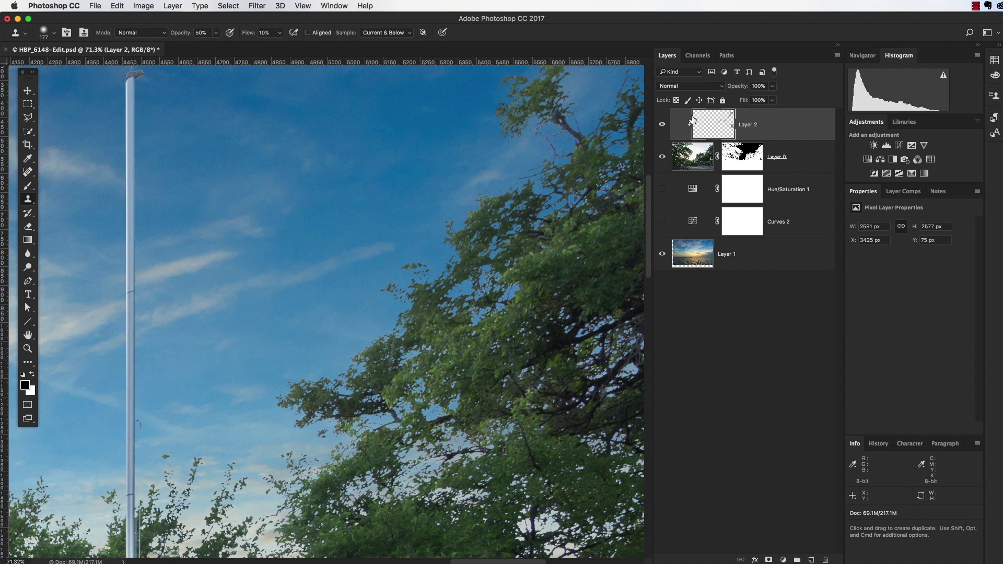
left_click(662, 126)
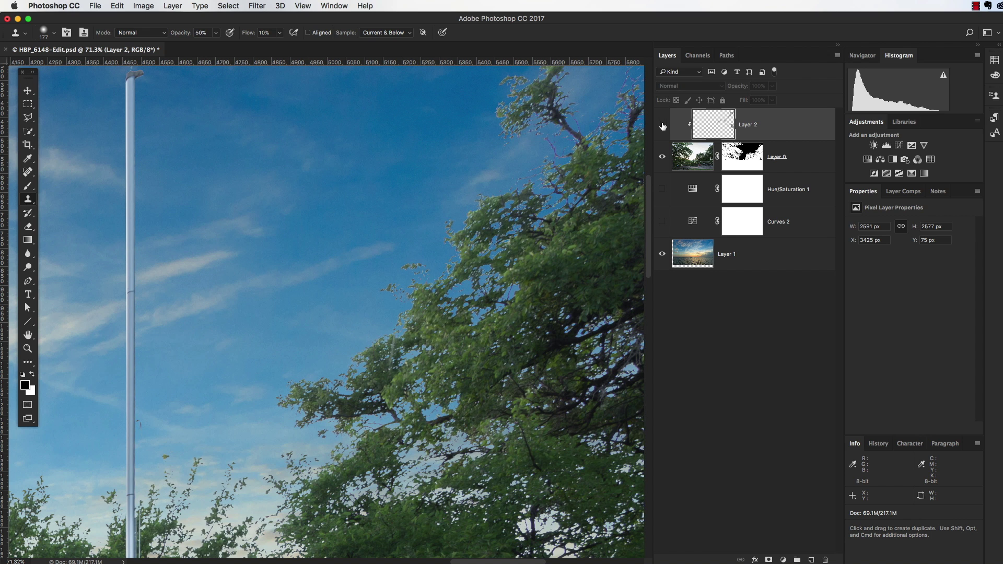
left_click(662, 126)
left_click(662, 125)
left_click(662, 134)
key("super+Tab")
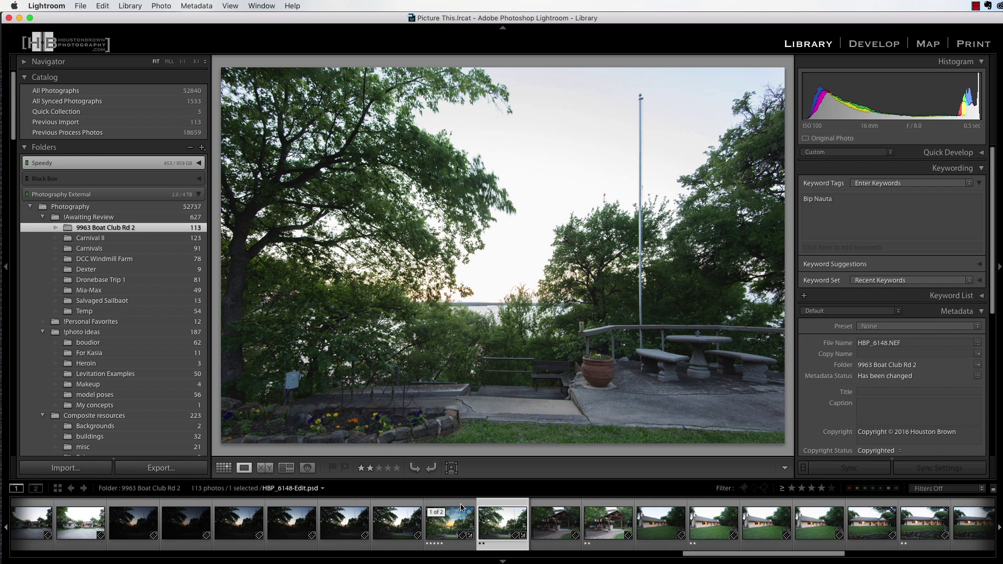
left_click(450, 508)
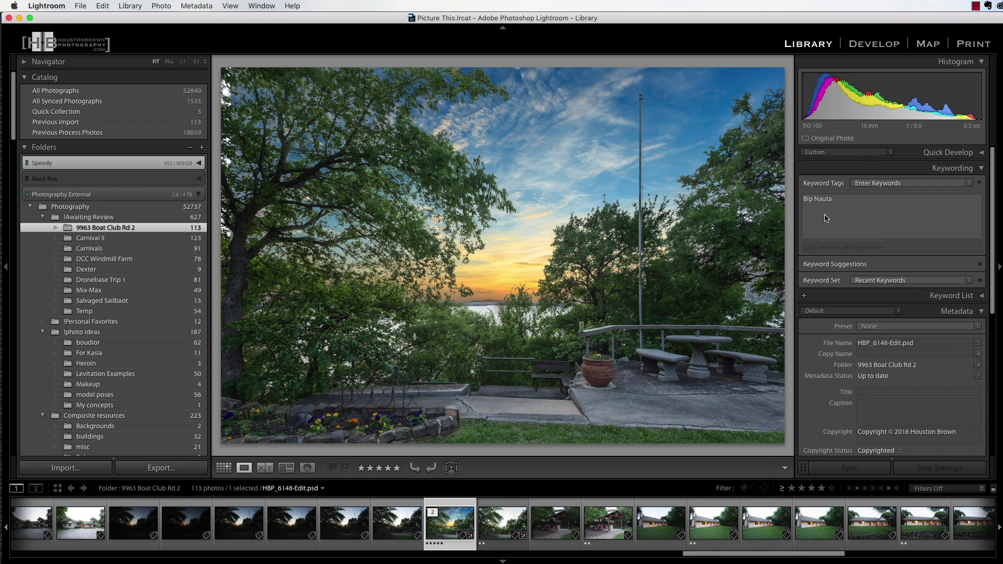